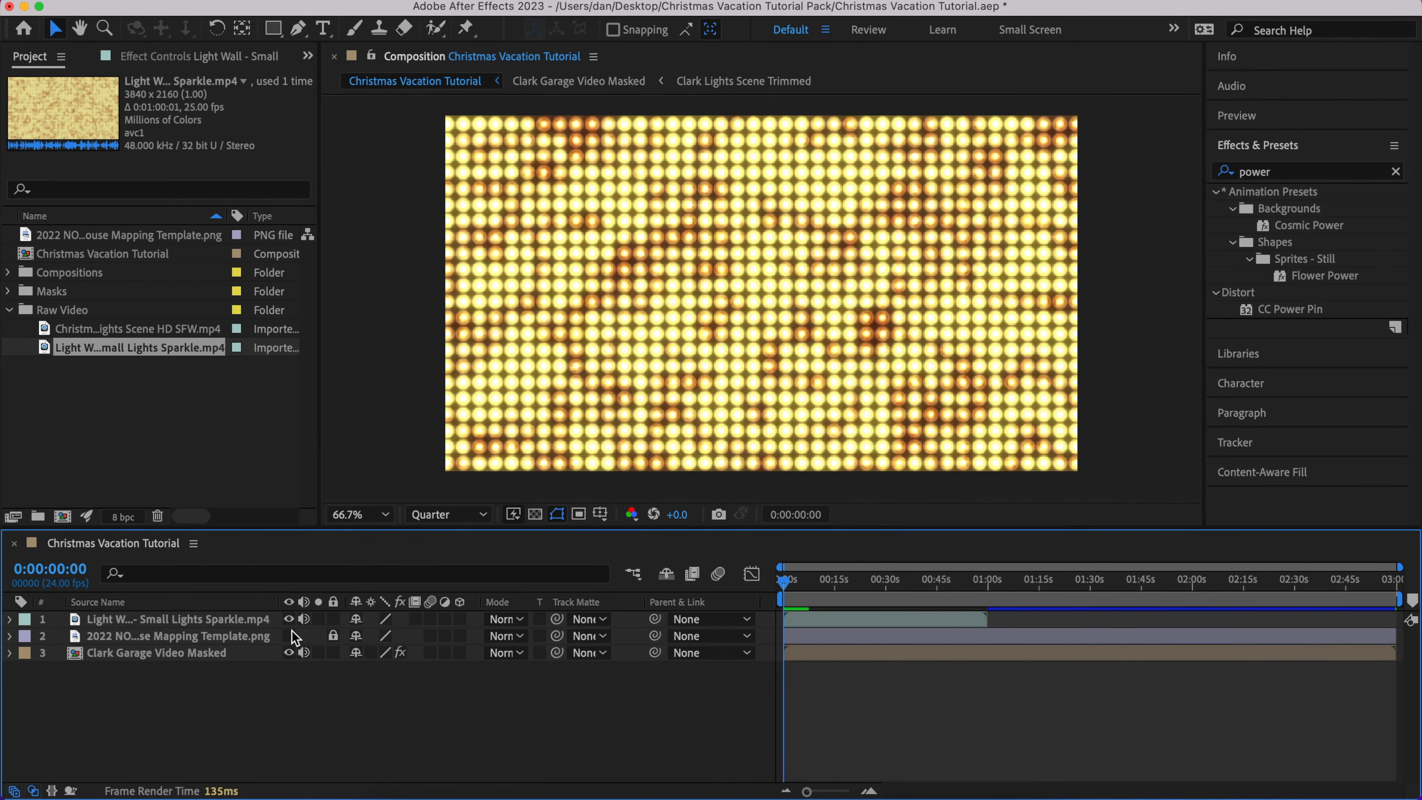
Move the Small Lights Sparkle layer beneath Clark Garage Video Masked, checking it against the house mapping template and hiding the template again
{"action": "left_click", "coordinate": [288, 619]}
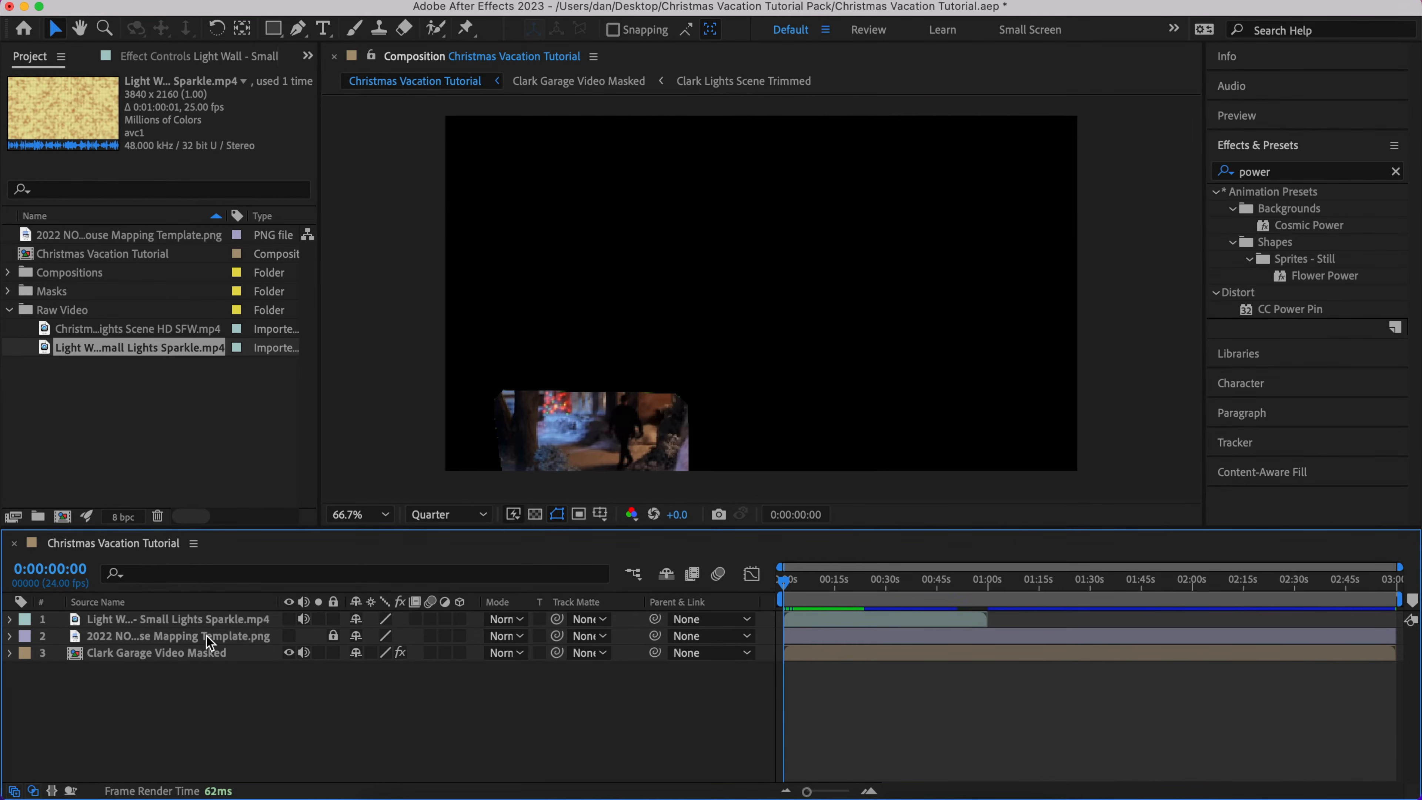
{"action": "left_click", "coordinate": [289, 636]}
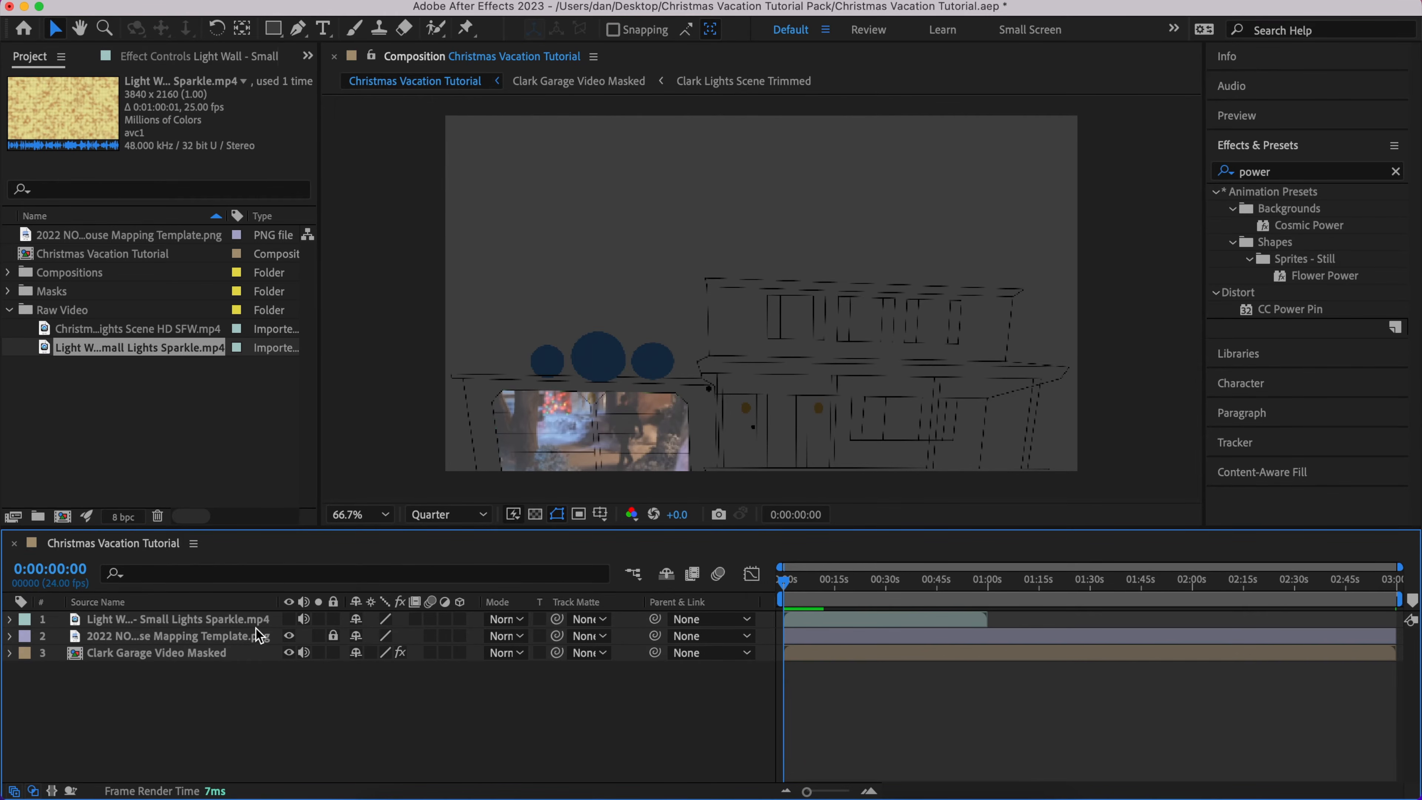
{"action": "left_click", "coordinate": [289, 619]}
{"action": "left_click_drag", "start_coordinate": [171, 625], "coordinate": [164, 659]}
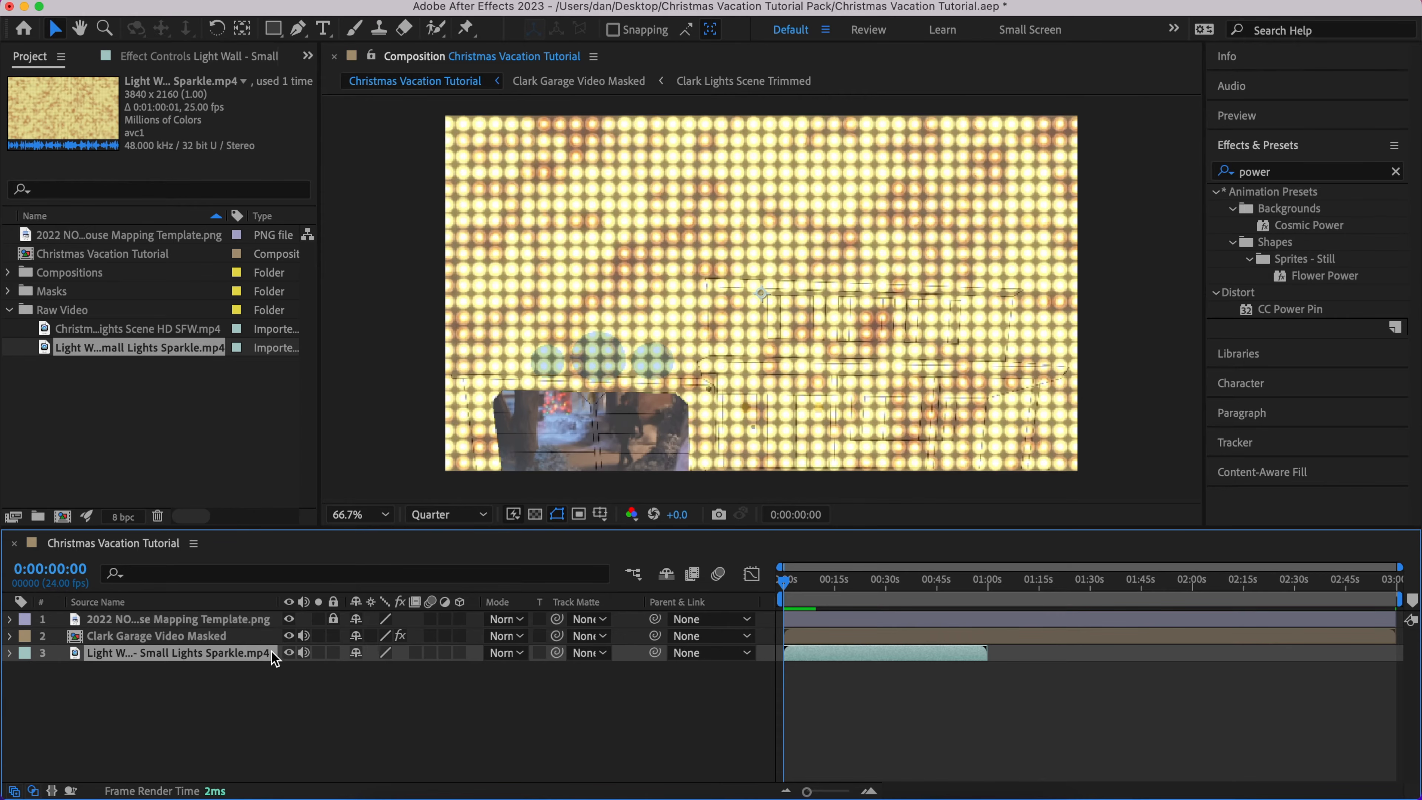
{"action": "left_click", "coordinate": [289, 619]}
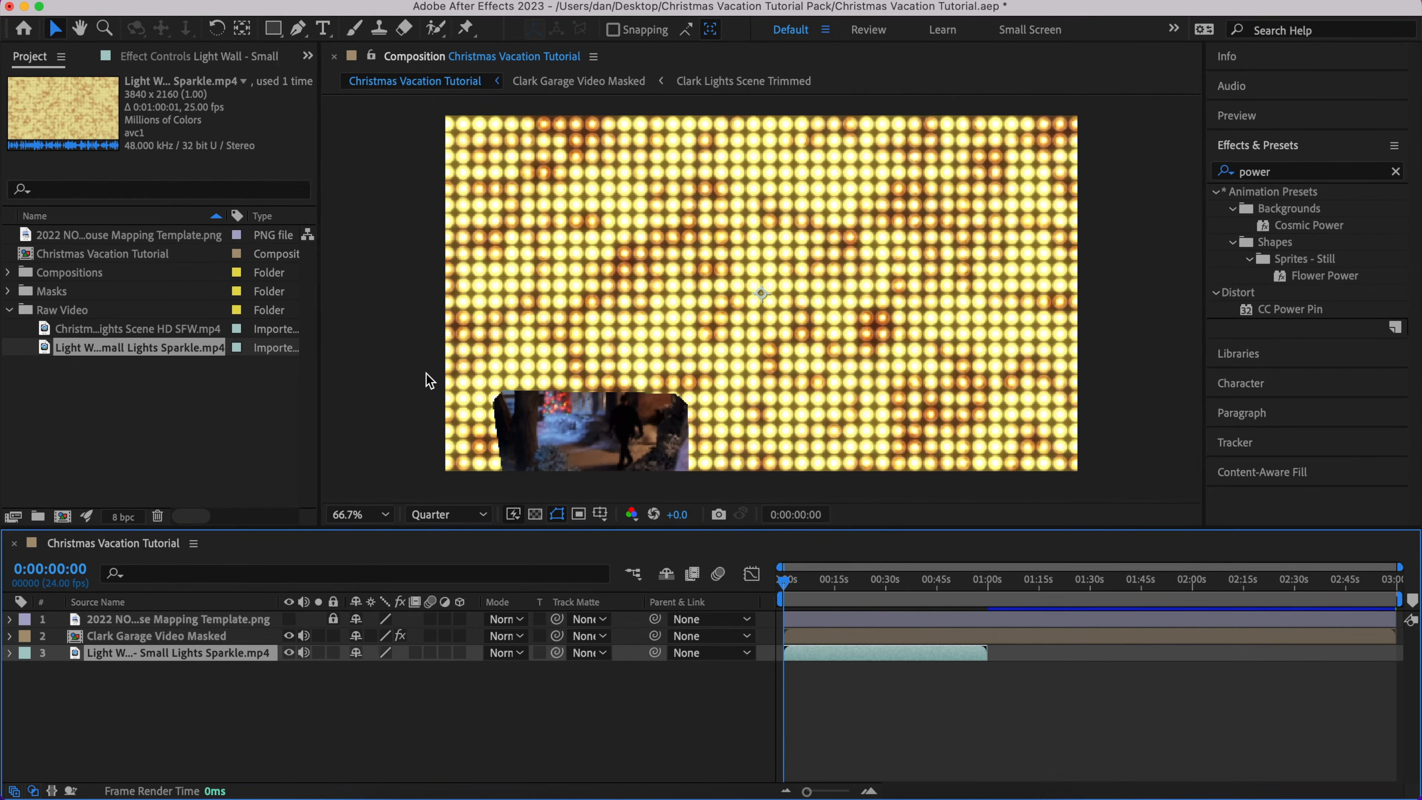
Scale the Small Lights Sparkle layer down to just beyond the composition frame and fit the composition in the viewer
{"action": "key", "text": "comma"}
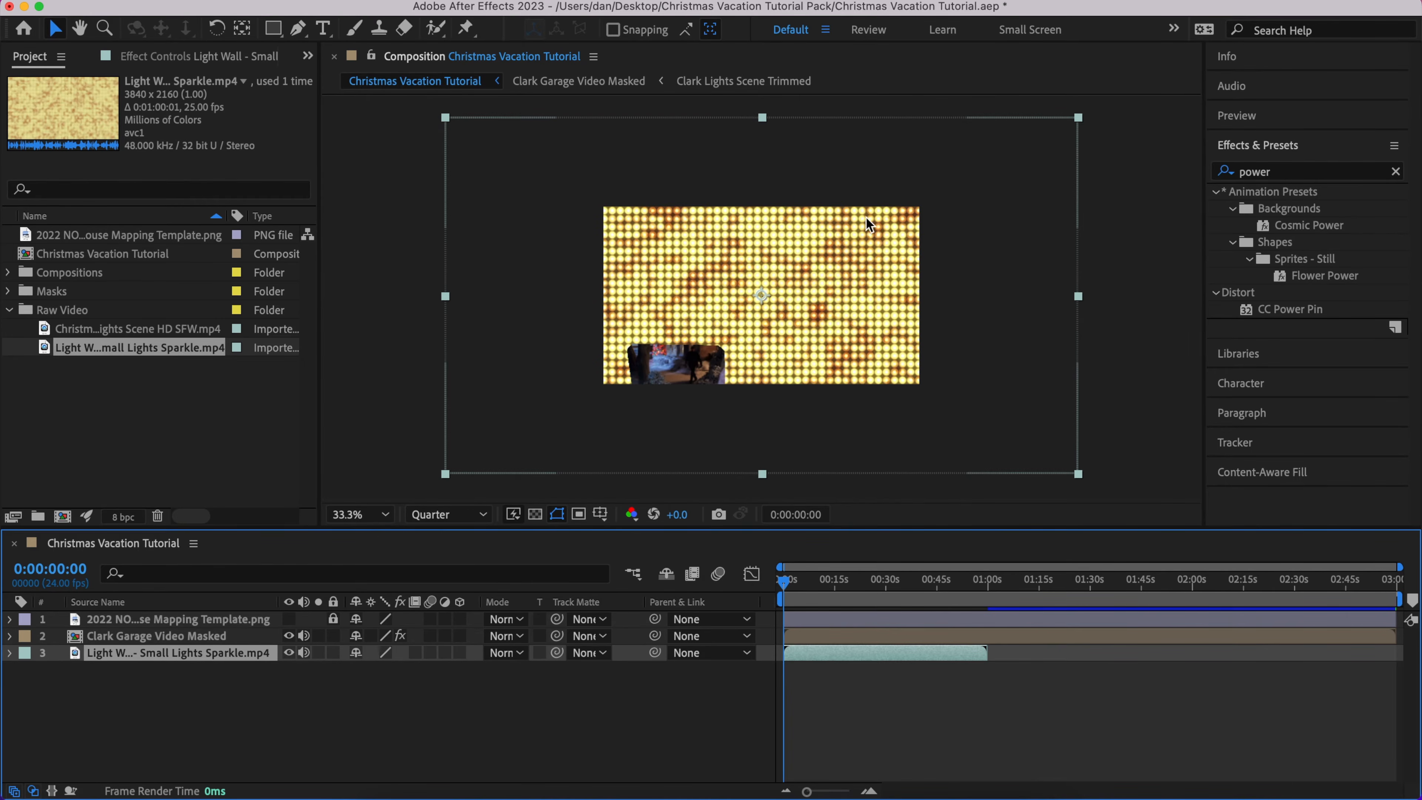
{"action": "left_click", "coordinate": [1081, 297]}
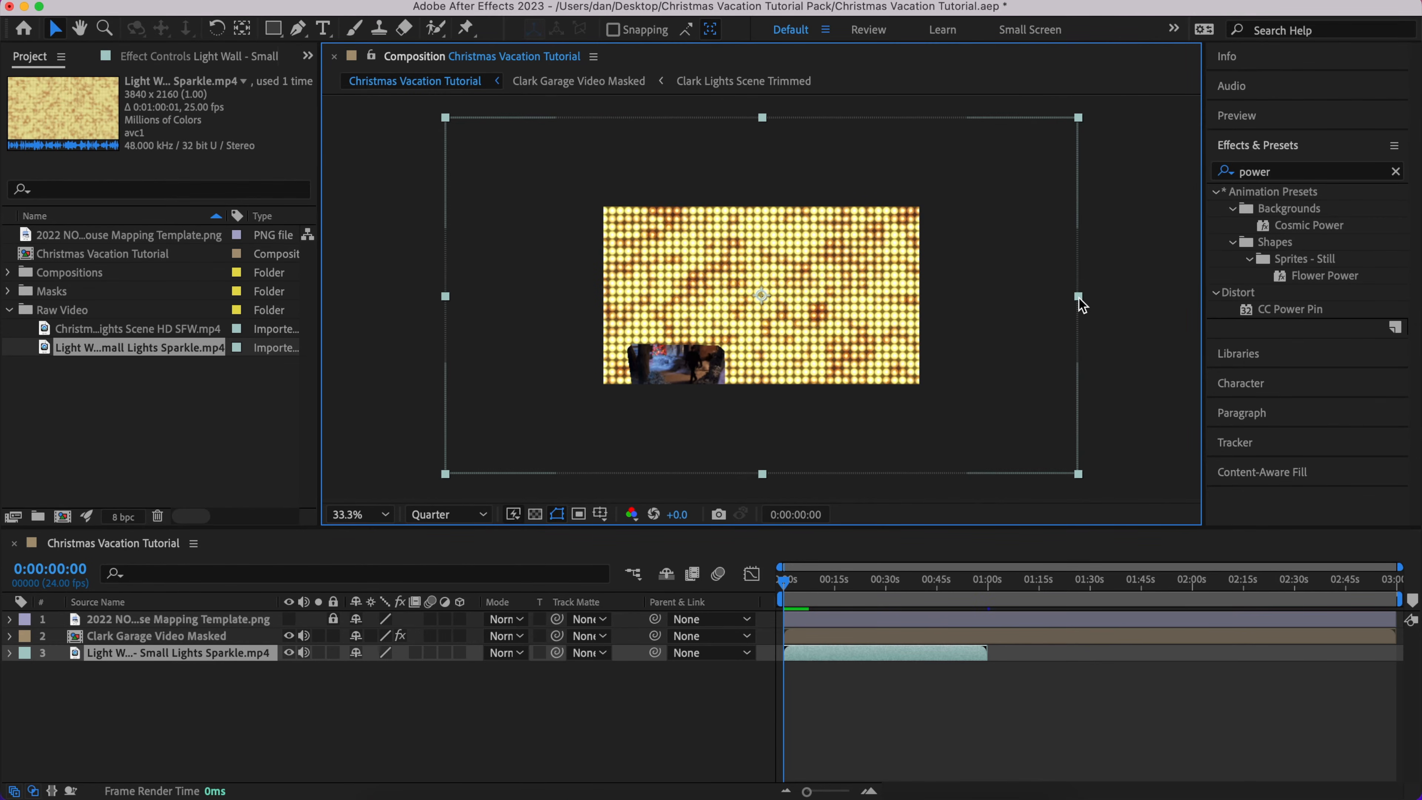
{"action": "left_click_drag", "start_coordinate": [1079, 298], "coordinate": [924, 303]}
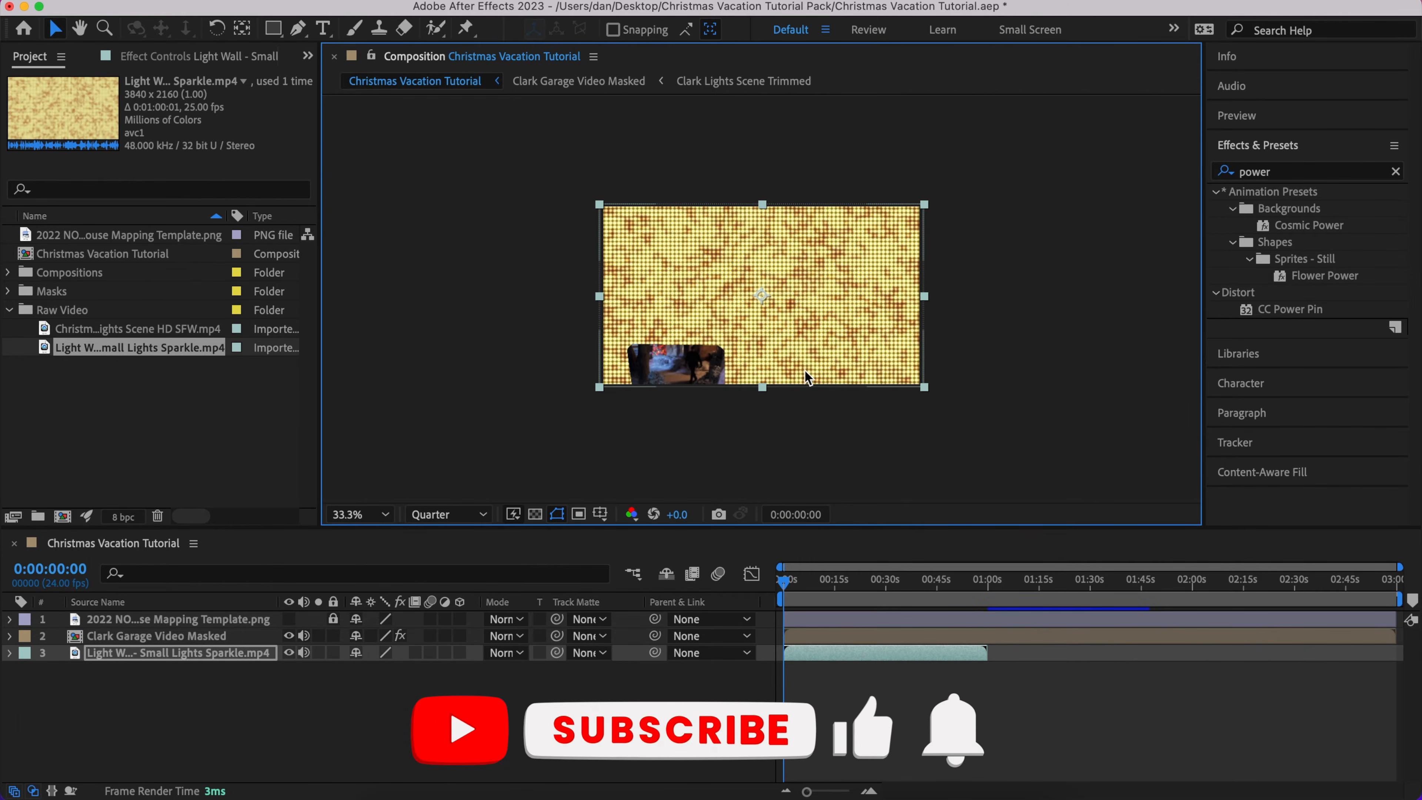
{"action": "key", "text": "period"}
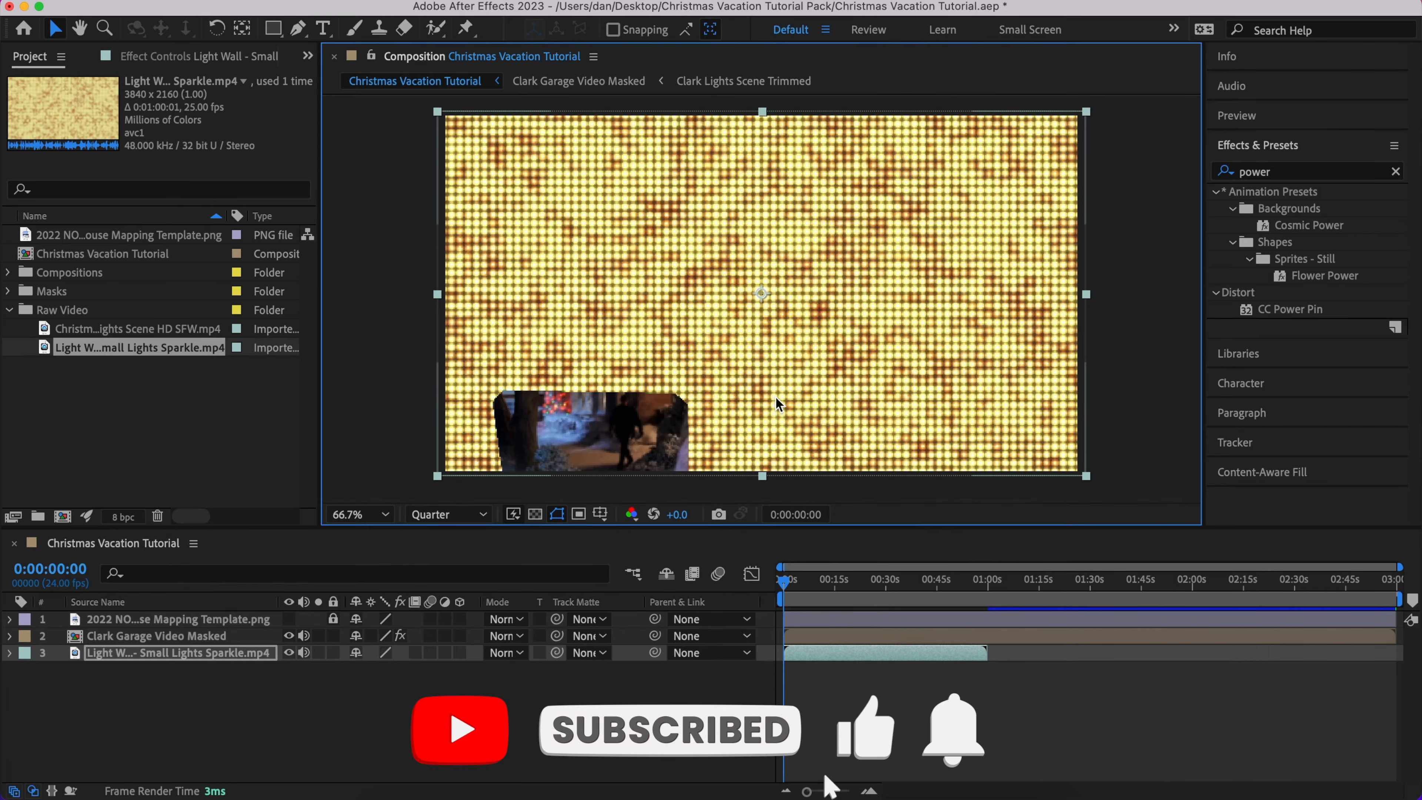
{"action": "left_click", "coordinate": [384, 514]}
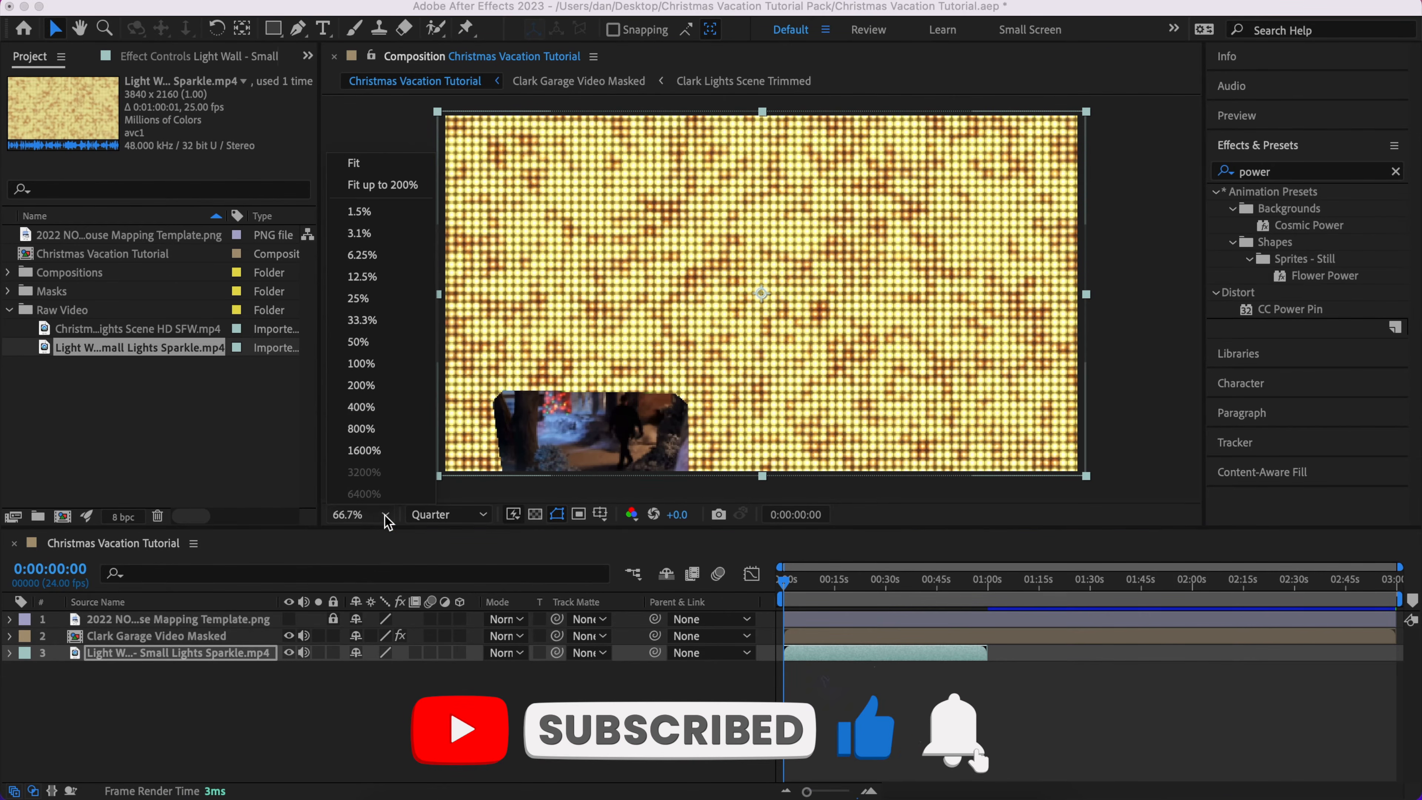
{"action": "left_click", "coordinate": [353, 173]}
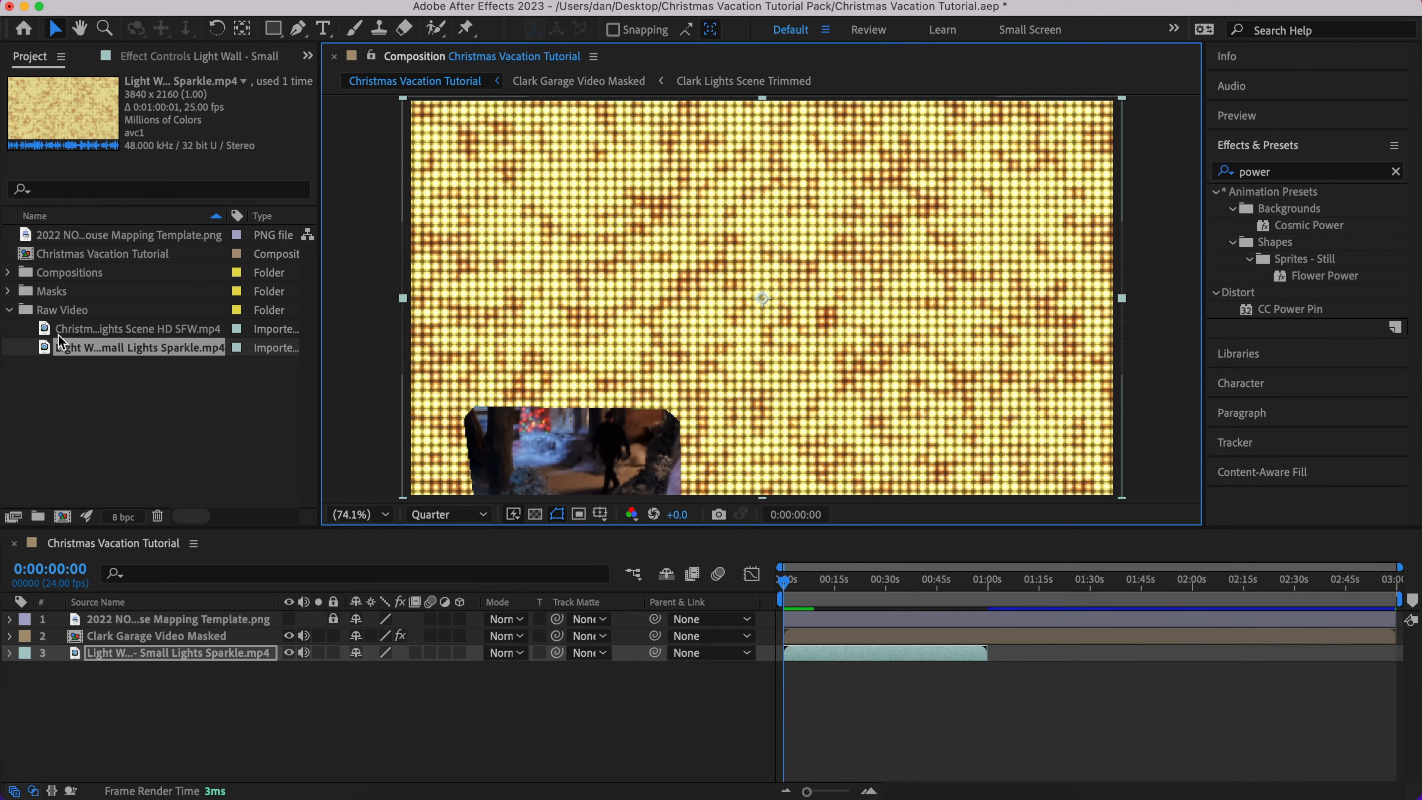
Add the Whole House no Circles.png mask to the timeline directly above the Small Lights Sparkle layer
{"action": "left_click", "coordinate": [9, 310]}
{"action": "left_click", "coordinate": [9, 291]}
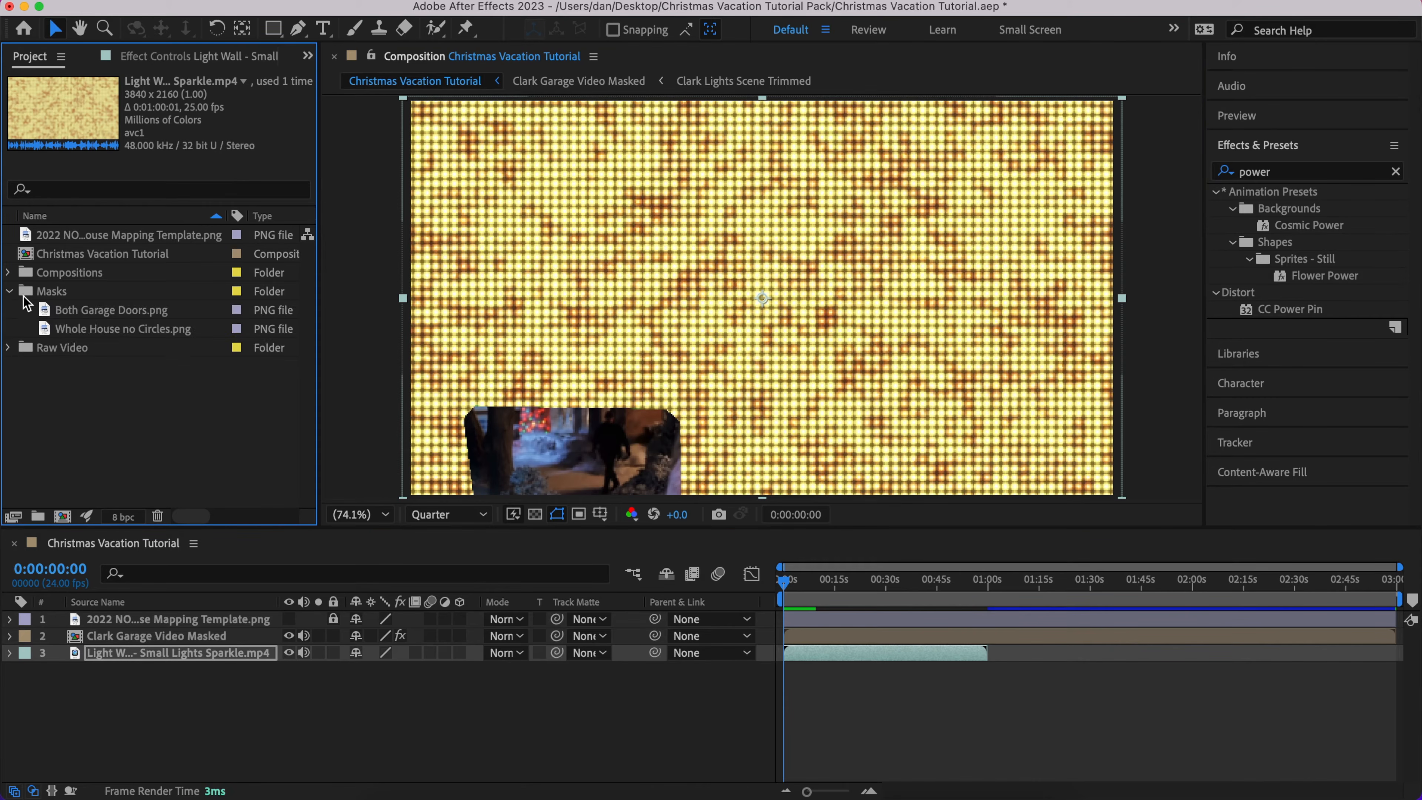
{"action": "left_click_drag", "start_coordinate": [99, 328], "coordinate": [137, 650]}
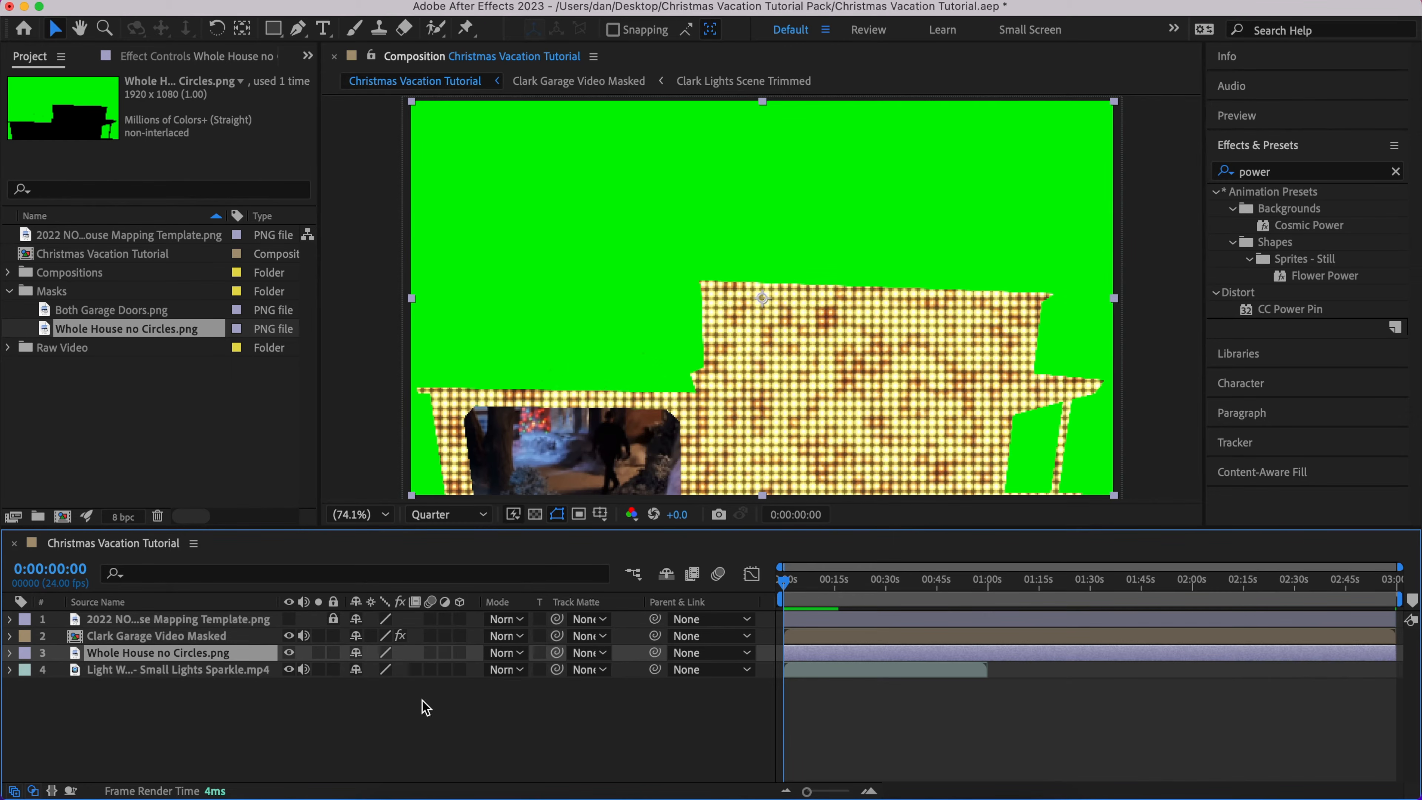
Toggle the display of the blend mode and track matte columns and open the matte choices for the Whole House no Circles.png layer
{"action": "left_click", "coordinate": [33, 790]}
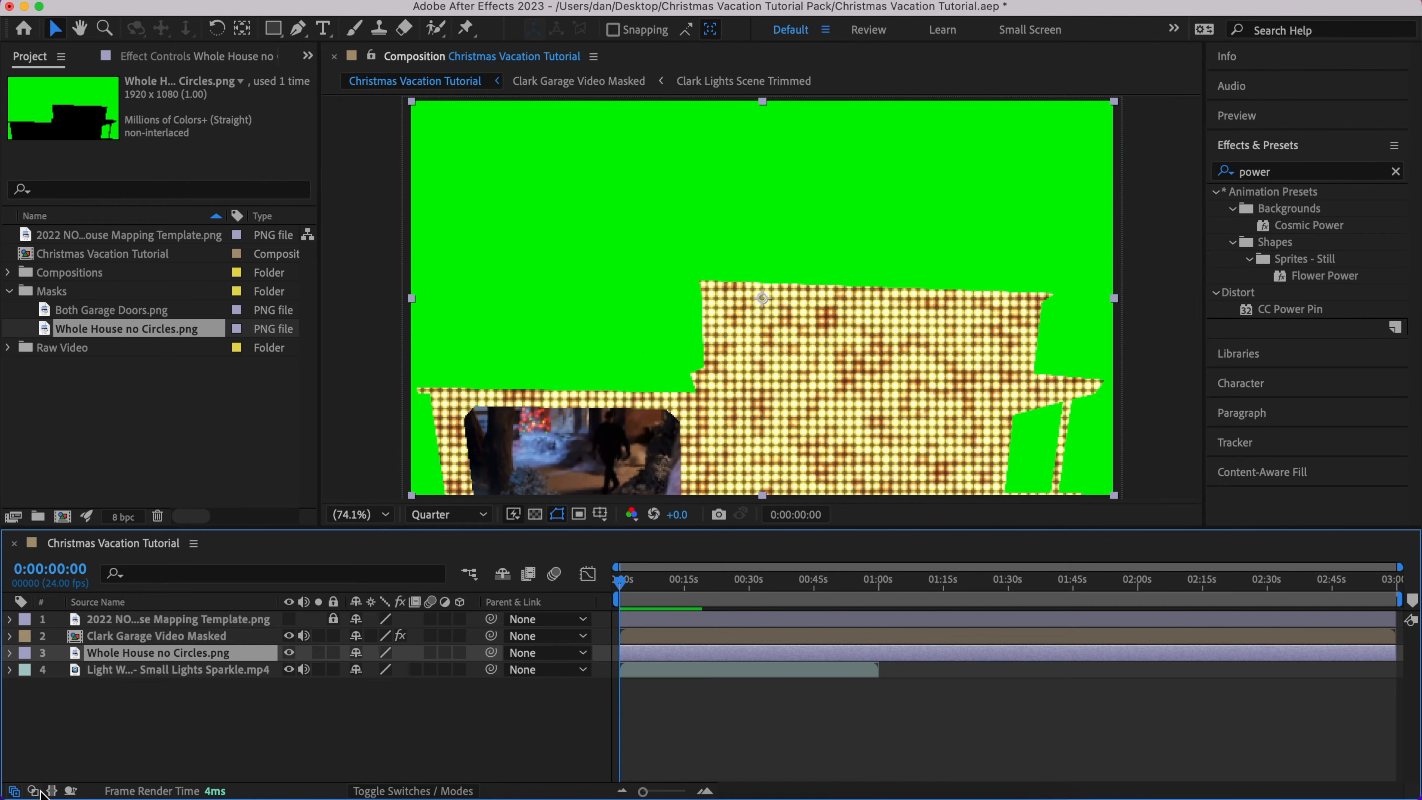
{"action": "left_click", "coordinate": [33, 790]}
{"action": "left_click", "coordinate": [33, 790]}
{"action": "left_click", "coordinate": [33, 791]}
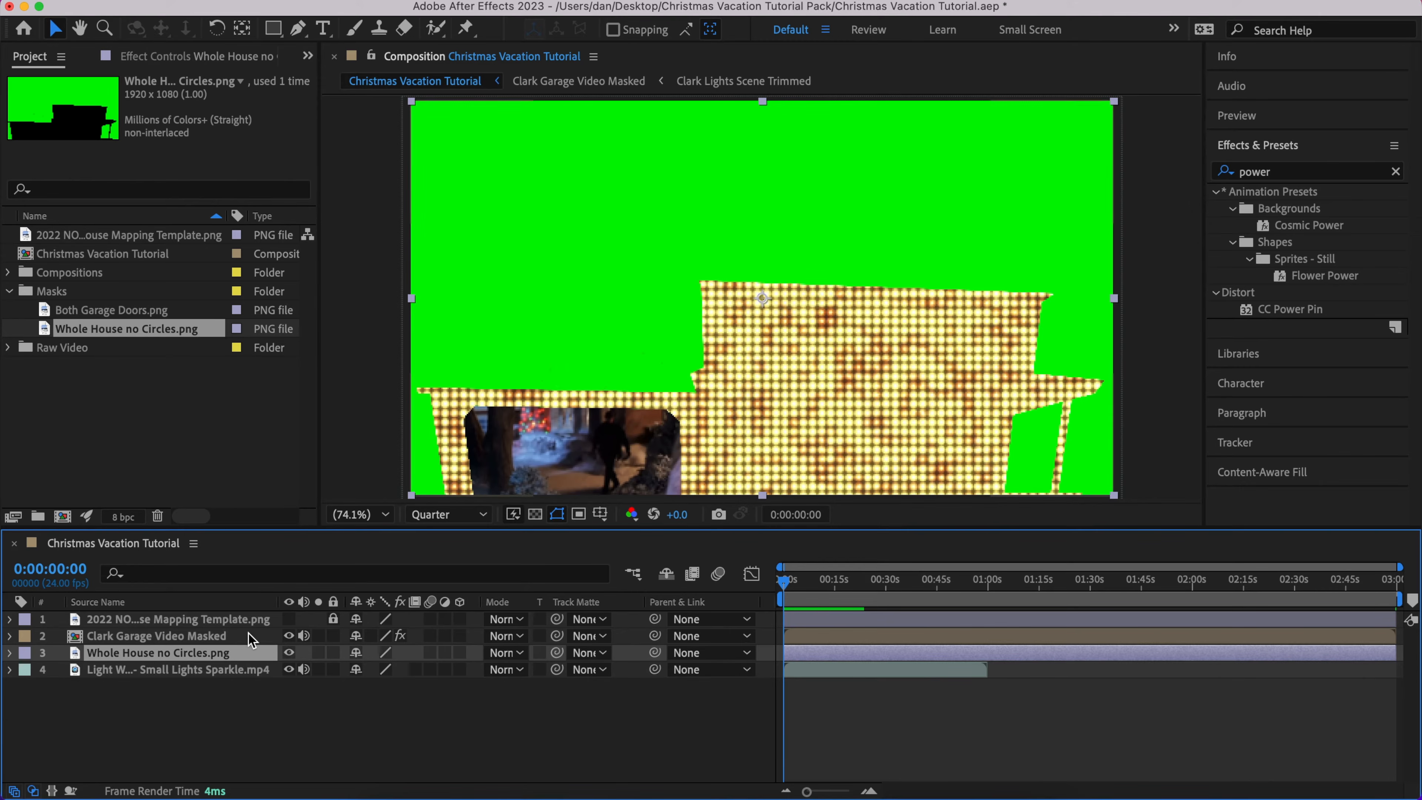
{"action": "left_click", "coordinate": [604, 655]}
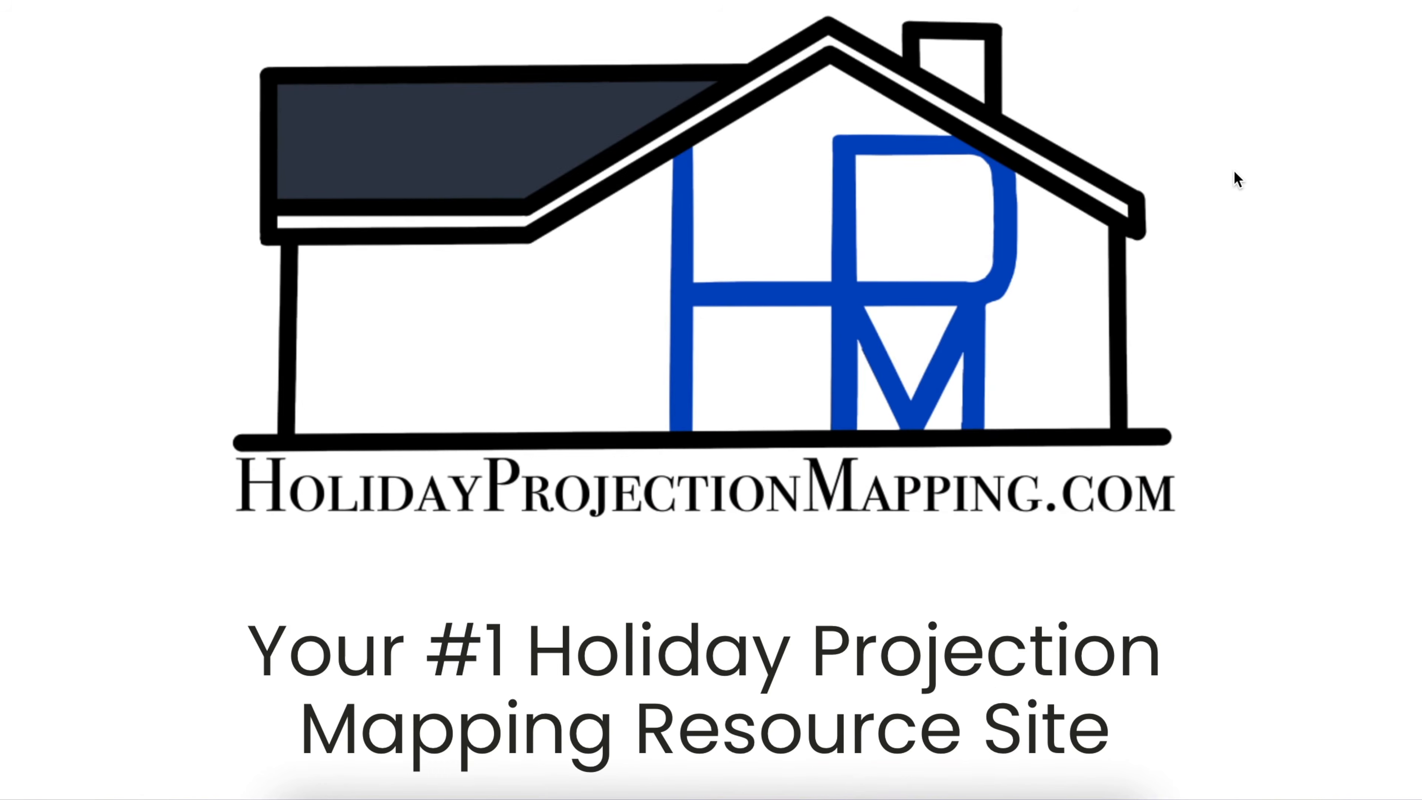
Switch to the HolidayProjectionMapping.com website, look through its Logistics and Resources sections and open the Inspiration page
{"action": "scroll", "coordinate": [1235, 170], "scroll_direction": "up", "scroll_amount": 5}
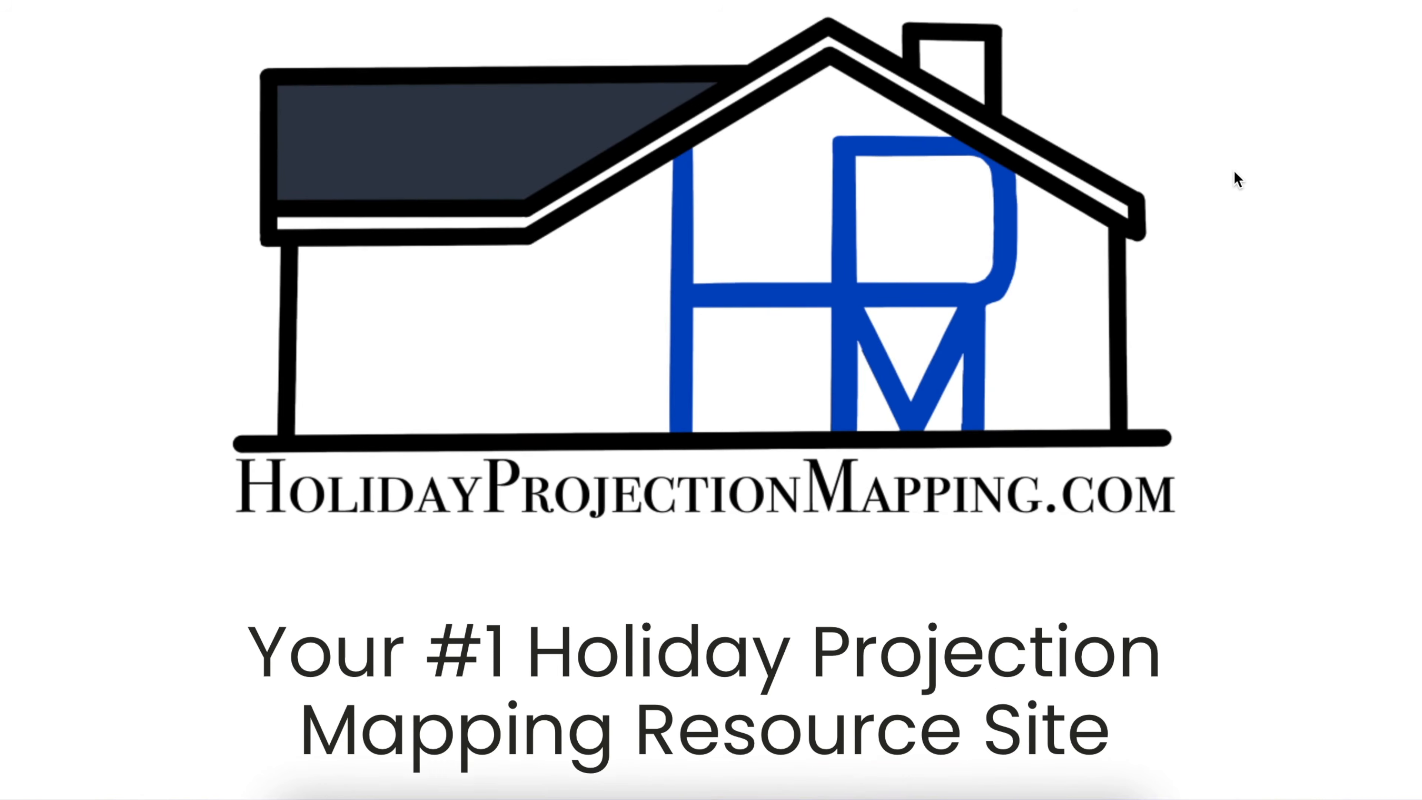
{"action": "scroll", "coordinate": [1235, 170], "scroll_direction": "up", "scroll_amount": 4}
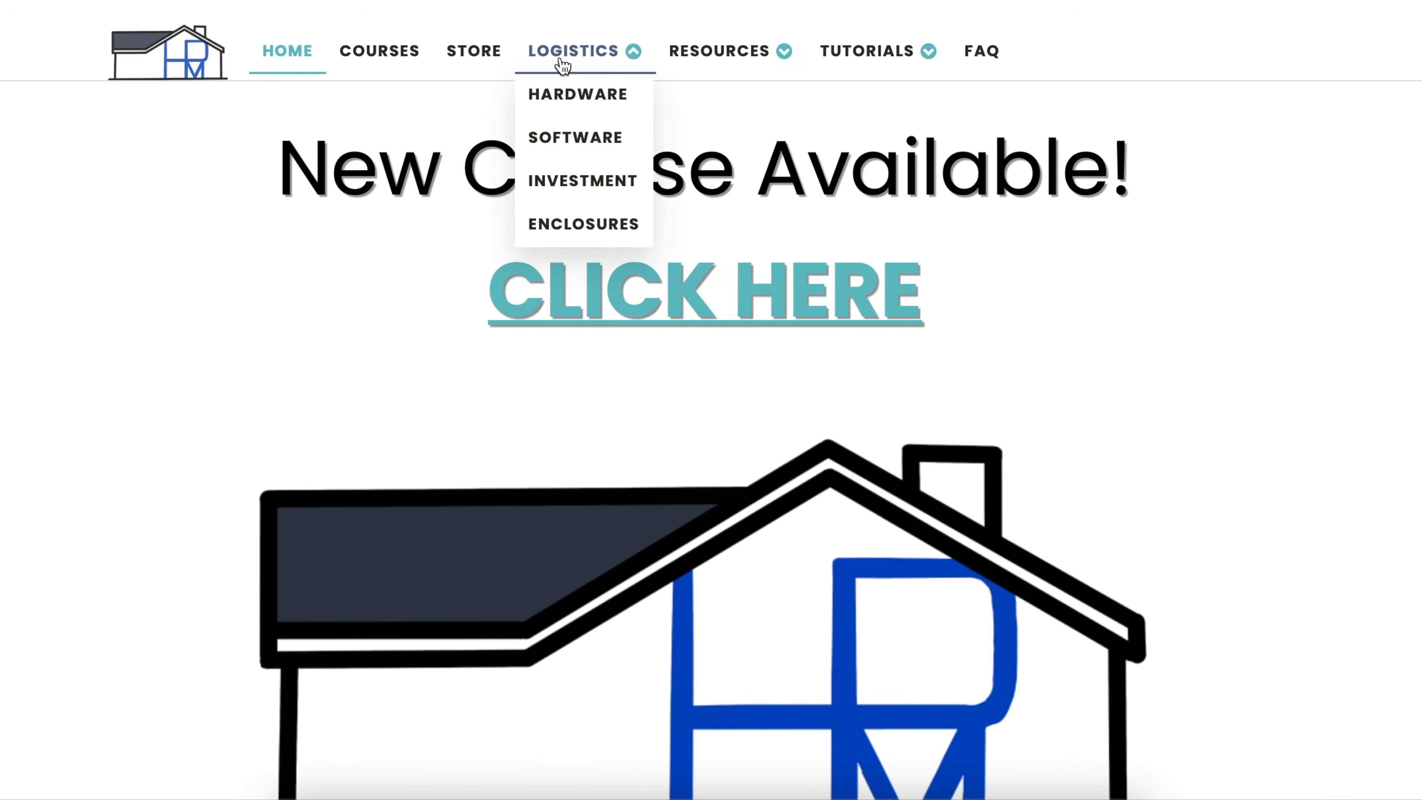
{"action": "mouse_move", "coordinate": [684, 66]}
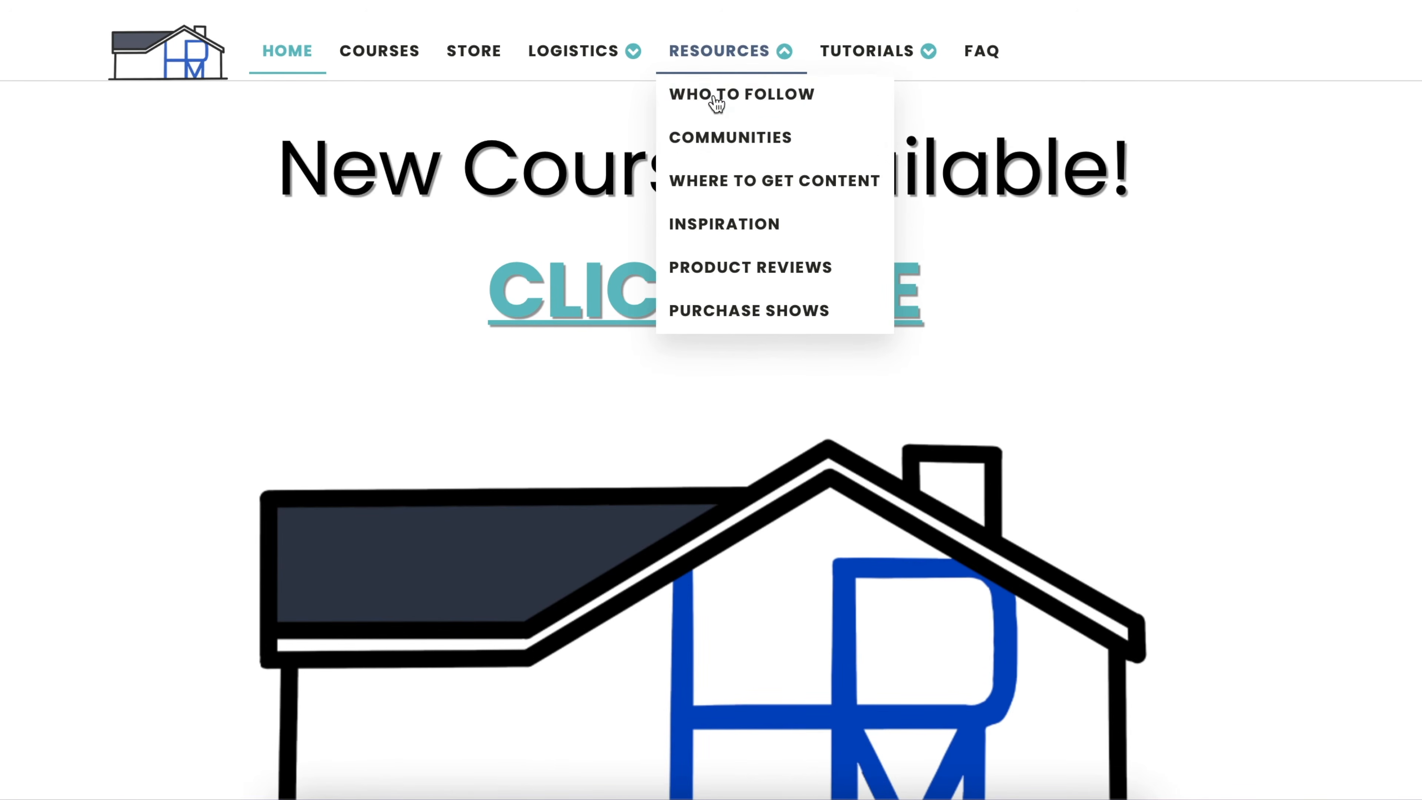
{"action": "left_click", "coordinate": [717, 222]}
{"action": "scroll", "coordinate": [880, 289], "scroll_direction": "down", "scroll_amount": 2}
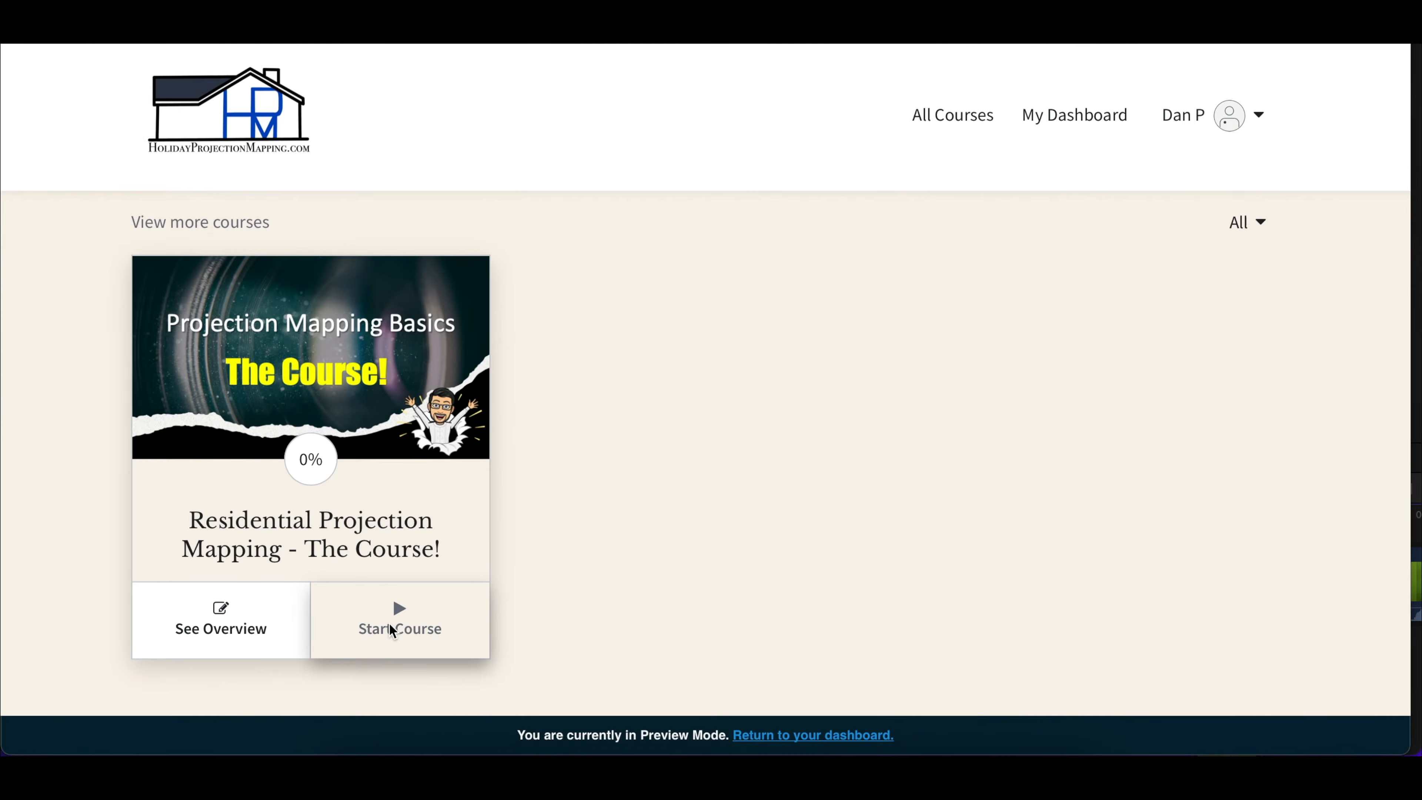
Start the Residential Projection Mapping course and look through its list of lesson sections
{"action": "left_click", "coordinate": [390, 624]}
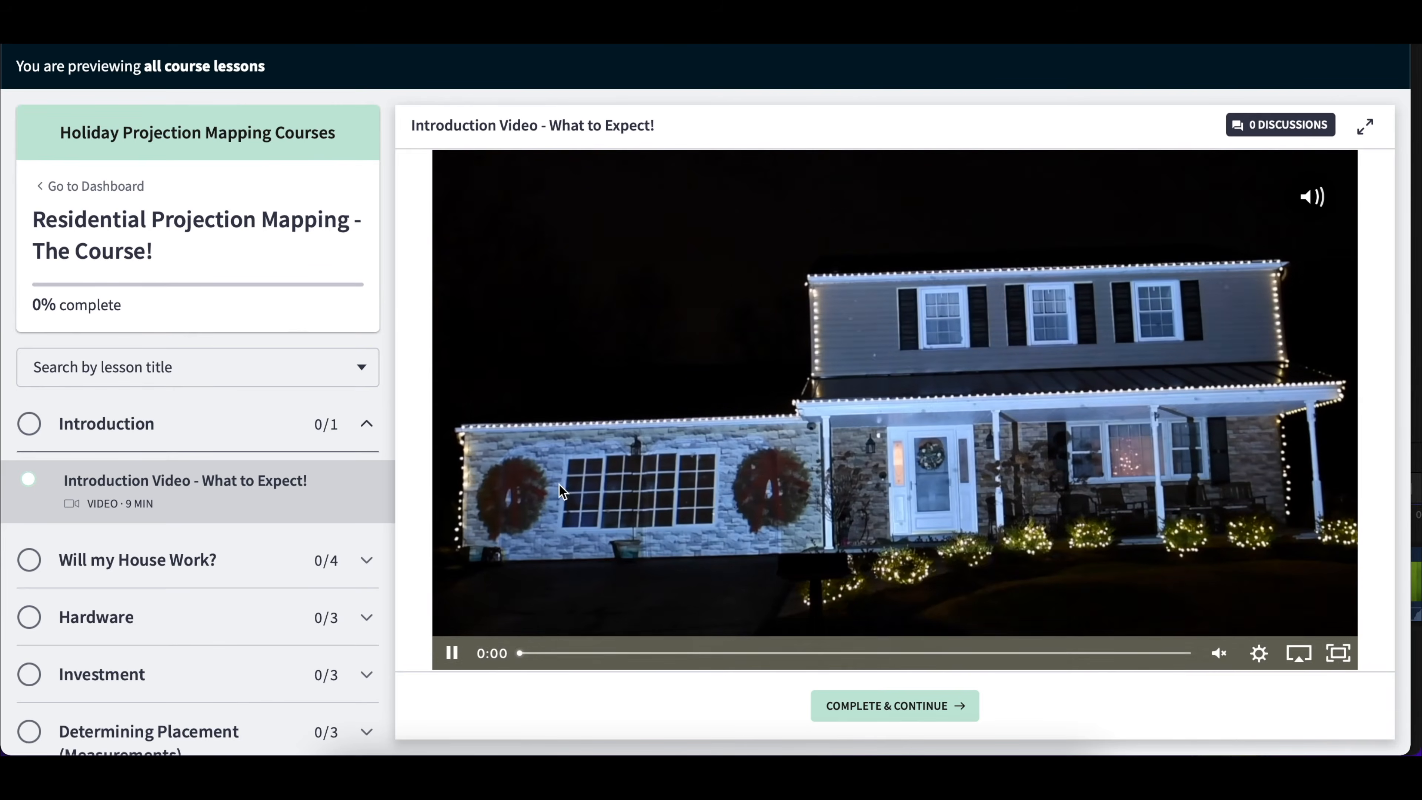
{"action": "scroll", "coordinate": [367, 504], "scroll_direction": "down", "scroll_amount": 3}
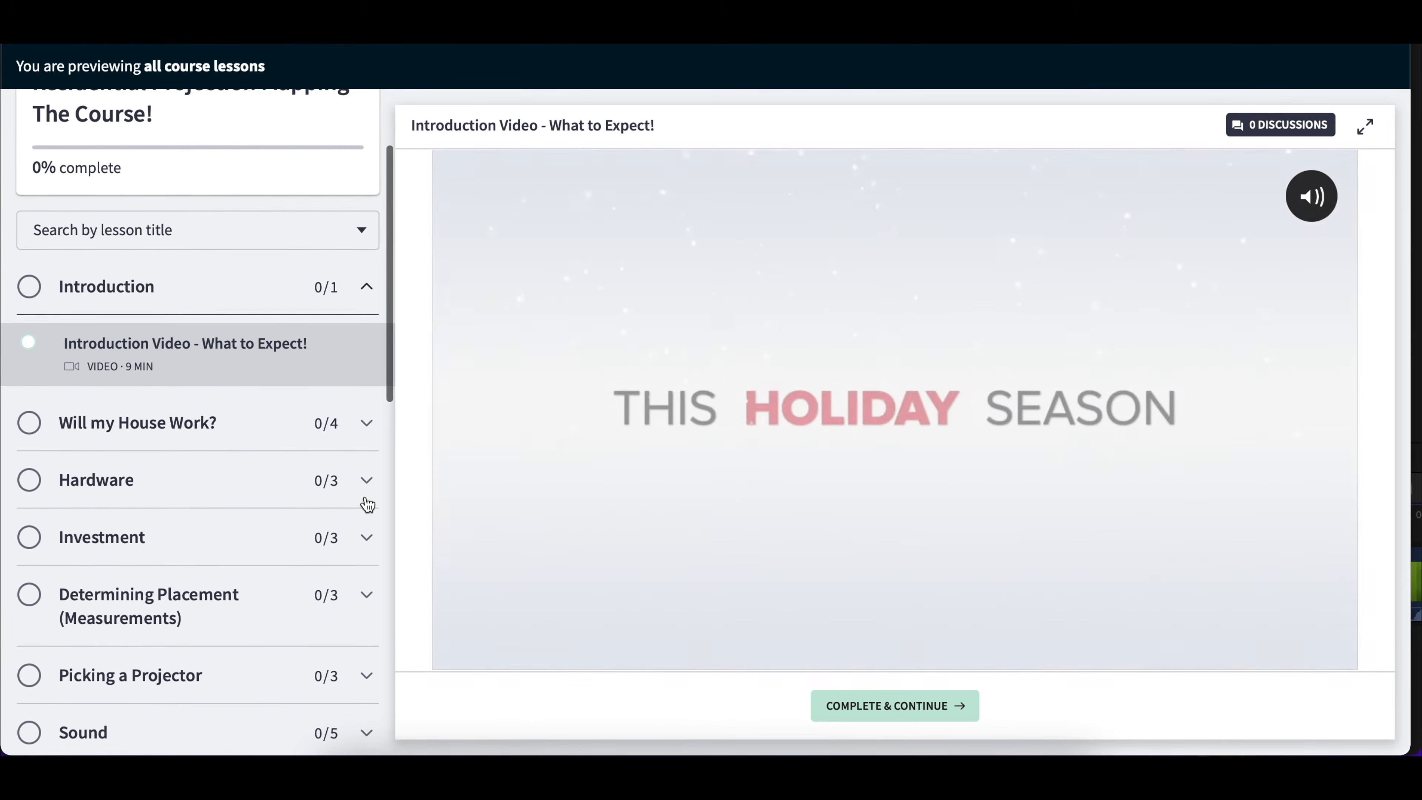
{"action": "scroll", "coordinate": [367, 506], "scroll_direction": "down", "scroll_amount": 4}
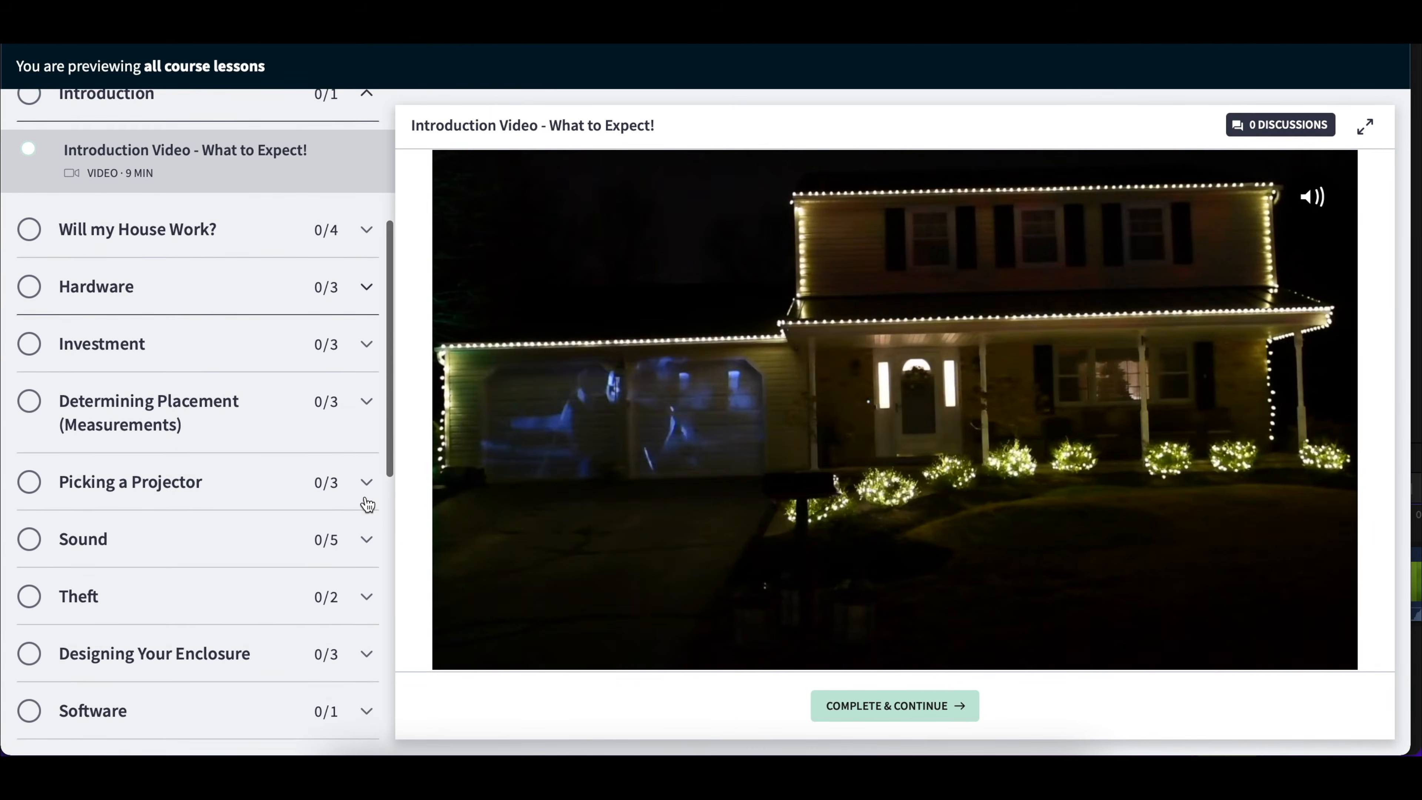
{"action": "scroll", "coordinate": [367, 504], "scroll_direction": "down", "scroll_amount": 6}
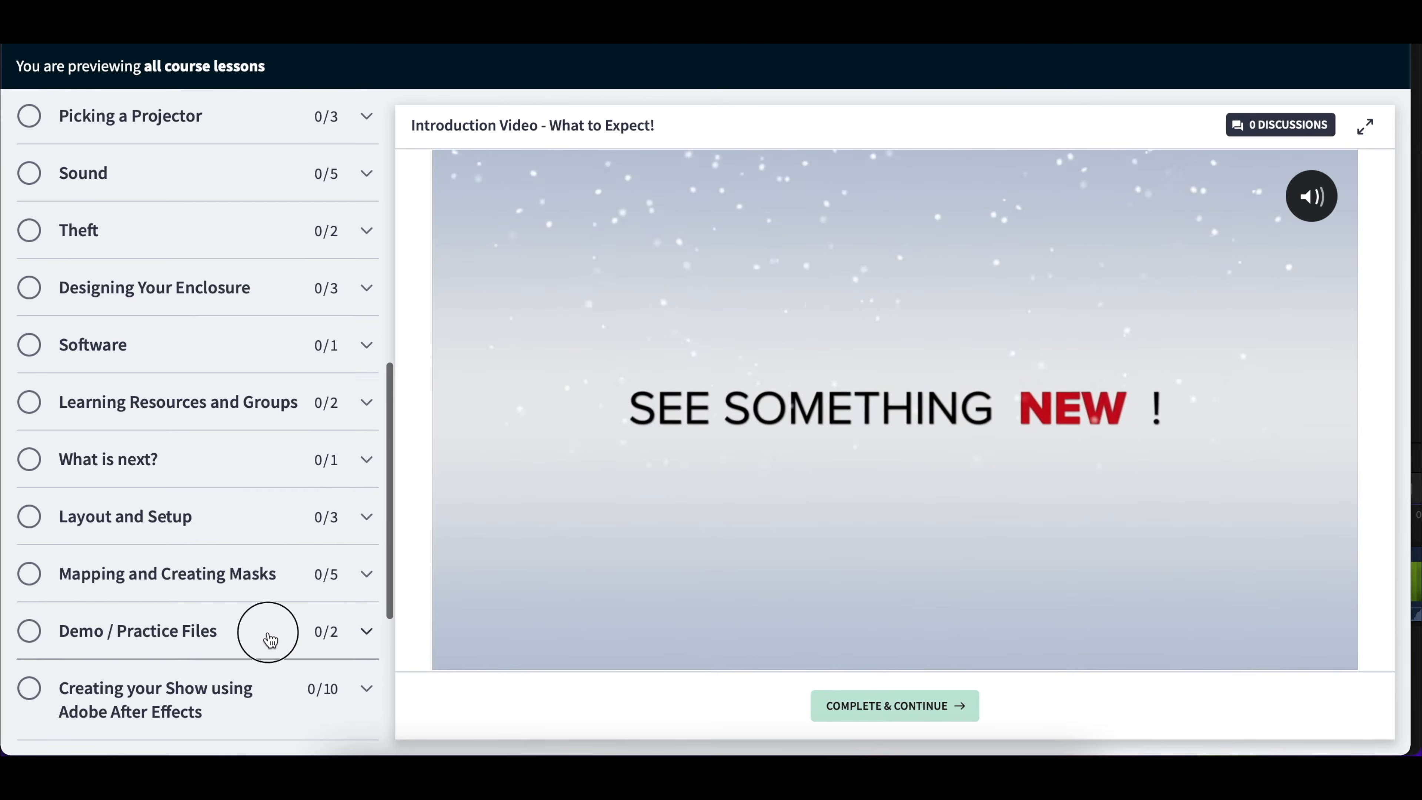
View the Mask PNG Files lesson under Demo / Practice Files and look into the Mapping and Creating Masks section
{"action": "left_click", "coordinate": [270, 639]}
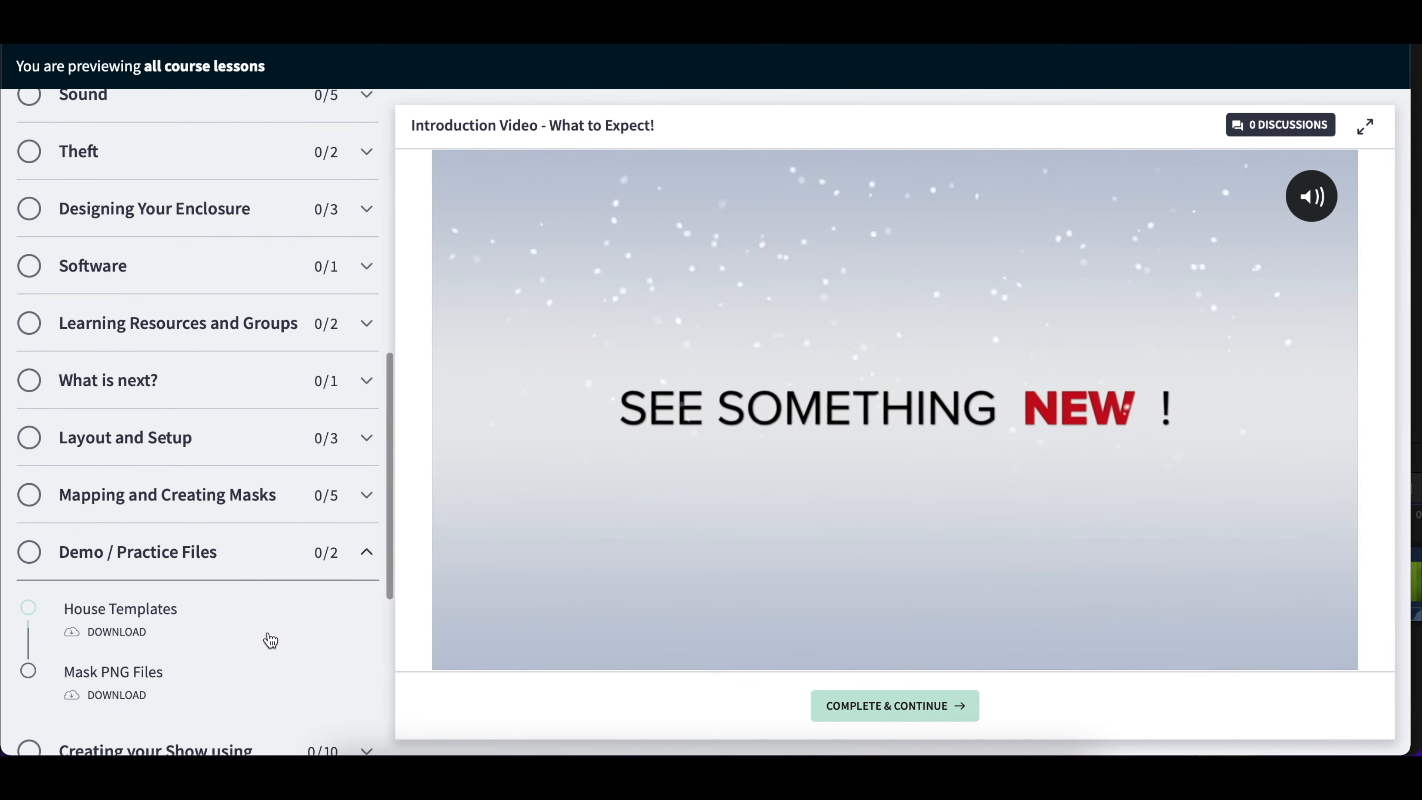
{"action": "scroll", "coordinate": [270, 638], "scroll_direction": "down", "scroll_amount": 2}
{"action": "left_click", "coordinate": [149, 646]}
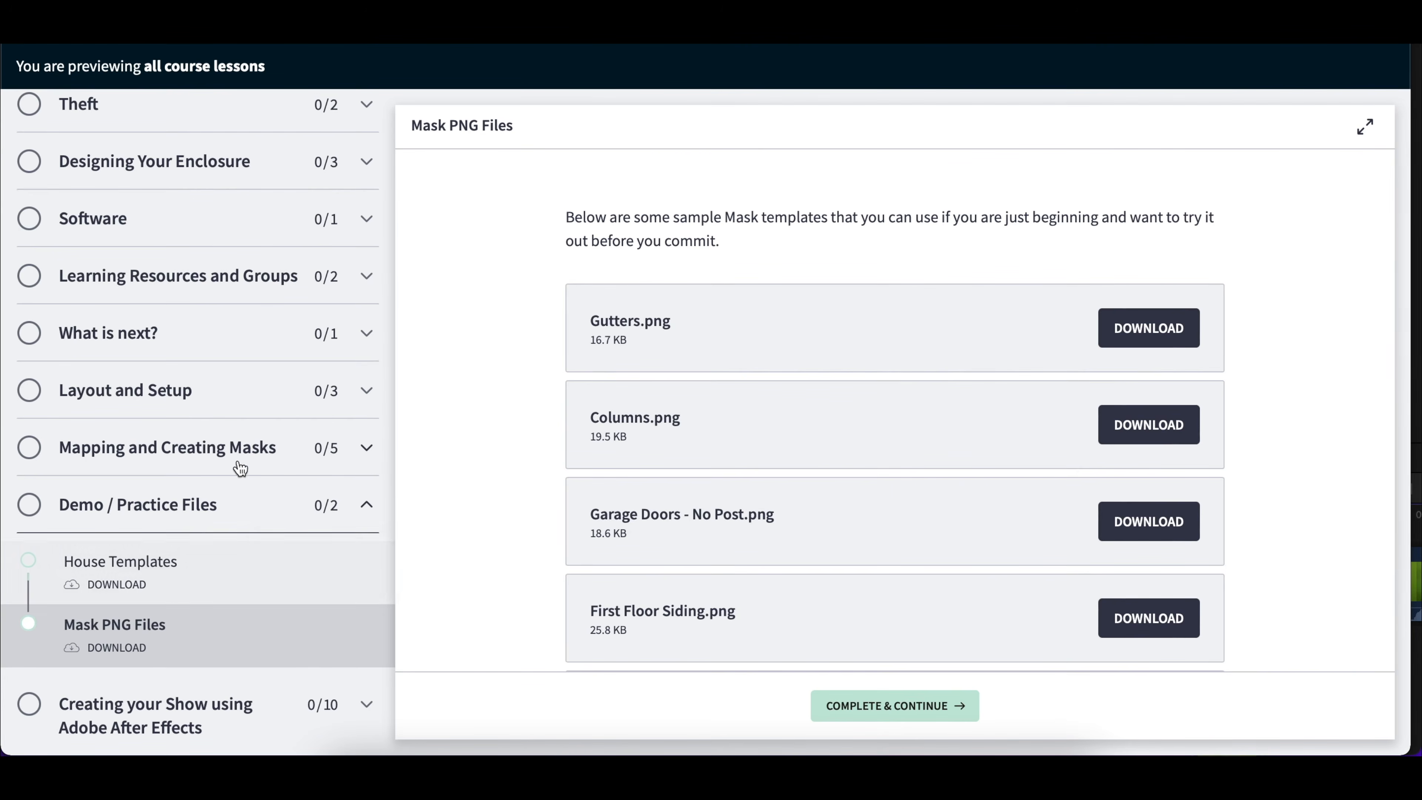
{"action": "left_click", "coordinate": [244, 435]}
{"action": "left_click", "coordinate": [261, 516]}
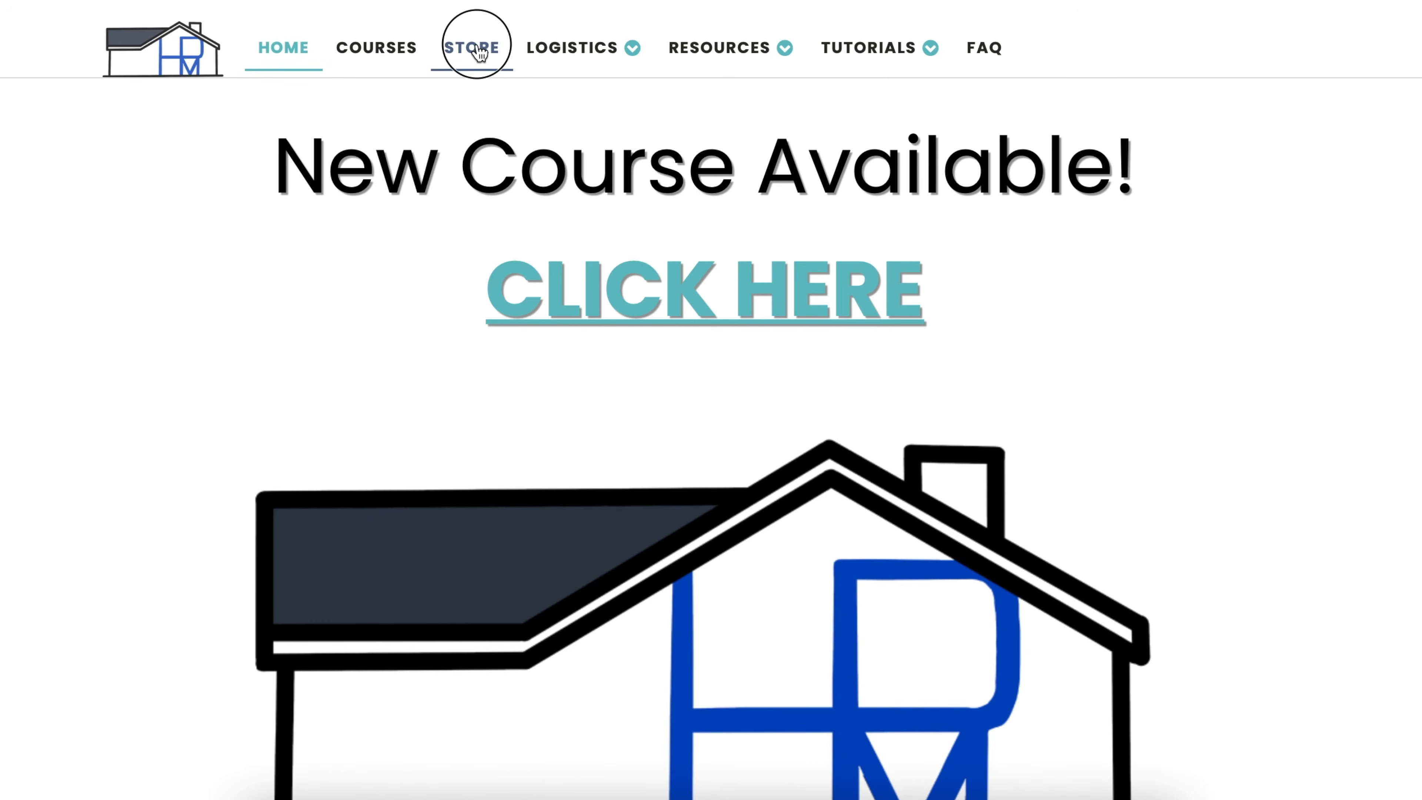
Go to the website's Etsy store and open the Digital Gingerbread House Icing Pack listing
{"action": "left_click", "coordinate": [477, 47]}
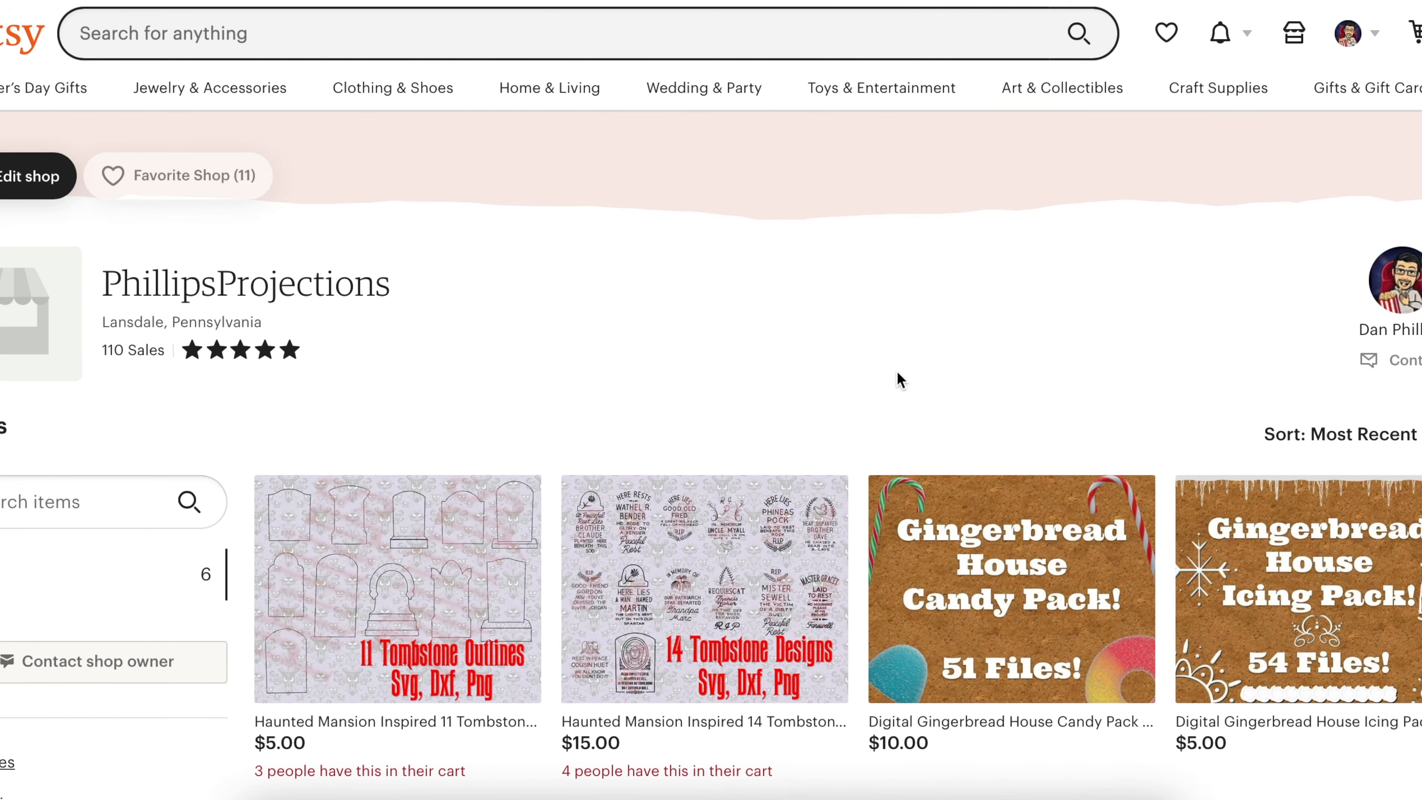
{"action": "scroll", "coordinate": [896, 371], "scroll_direction": "down", "scroll_amount": 5}
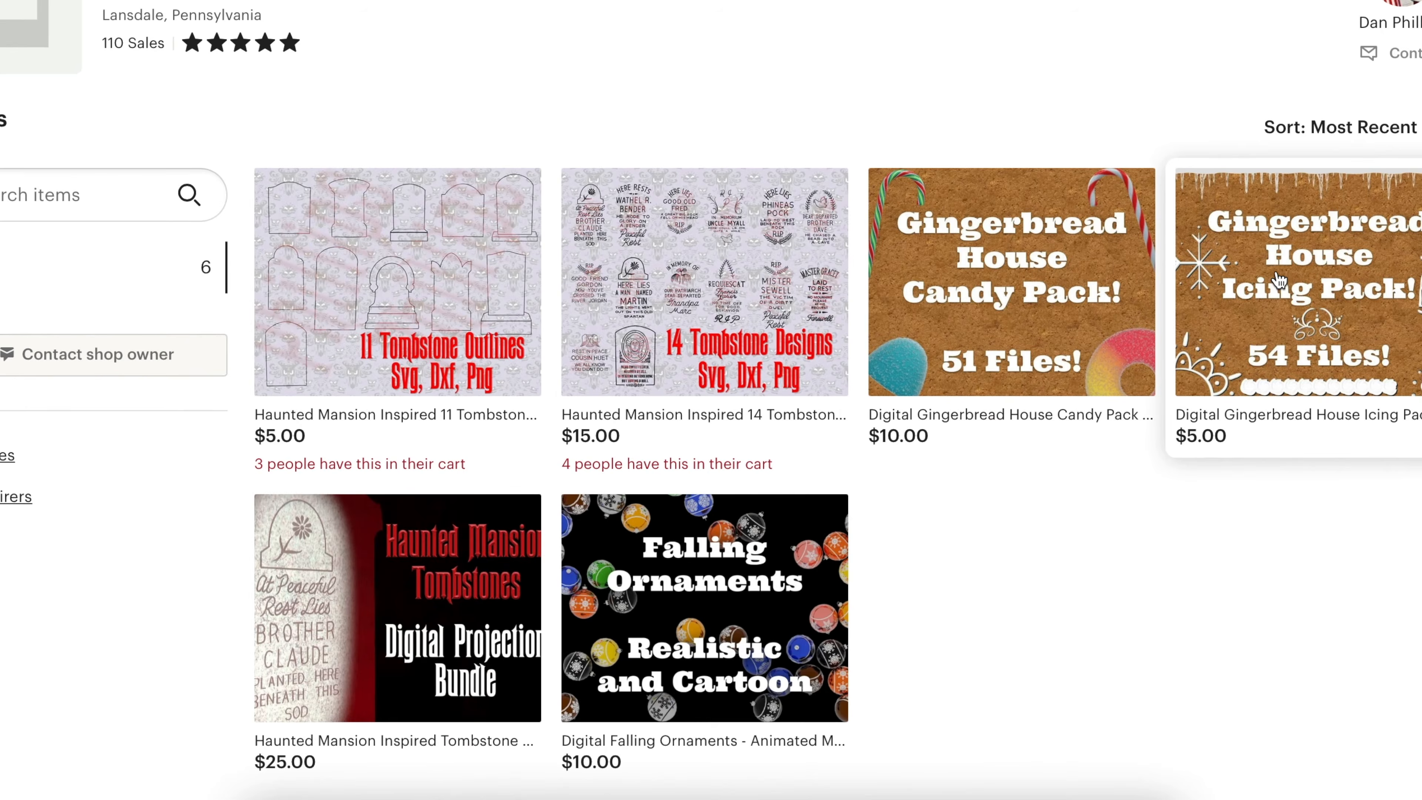
{"action": "left_click", "coordinate": [1279, 278]}
Look through the Icing Pack's product images, from the embellishments to the large area patterns
{"action": "left_click", "coordinate": [11, 224]}
{"action": "left_click", "coordinate": [5, 264]}
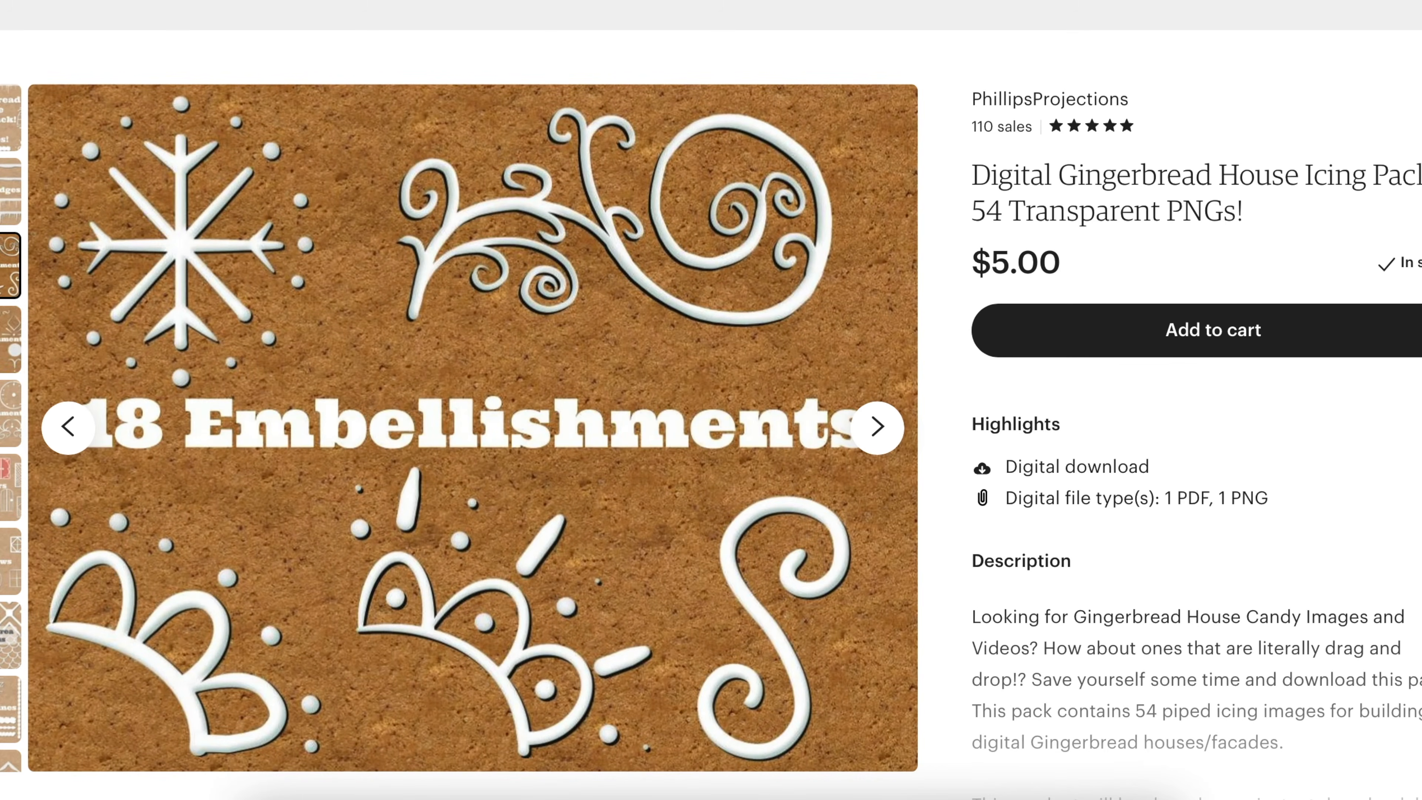
{"action": "left_click", "coordinate": [5, 337]}
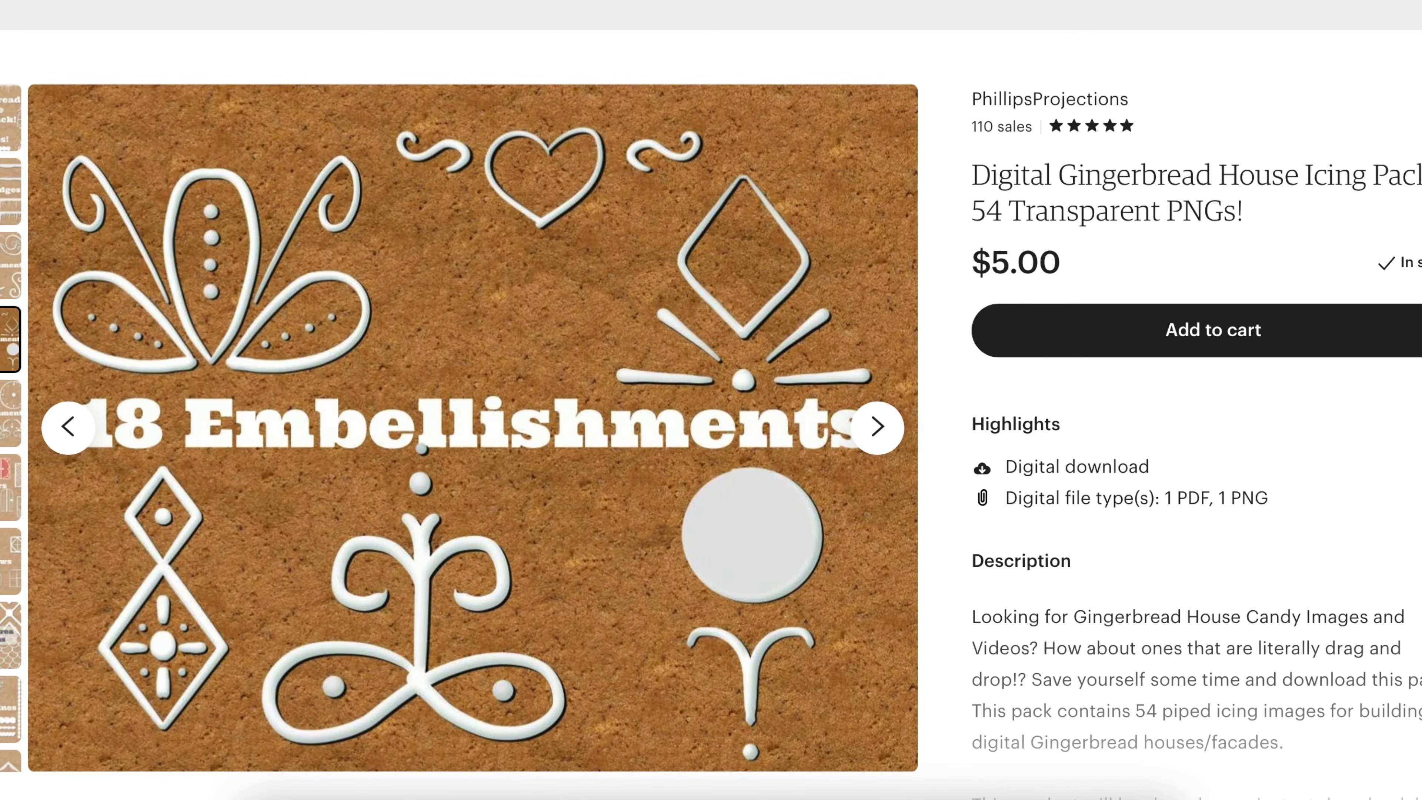
{"action": "left_click", "coordinate": [4, 487]}
{"action": "left_click", "coordinate": [4, 635]}
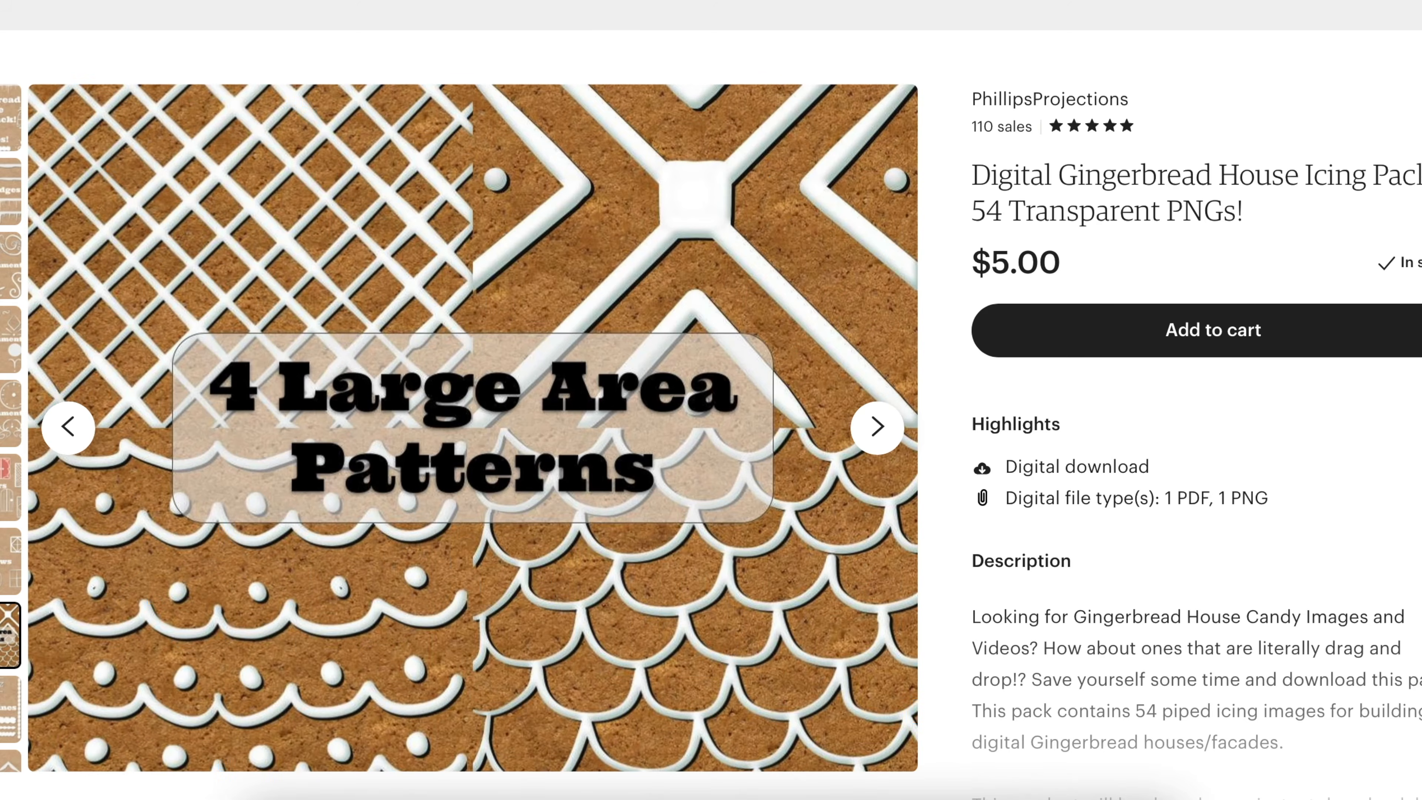